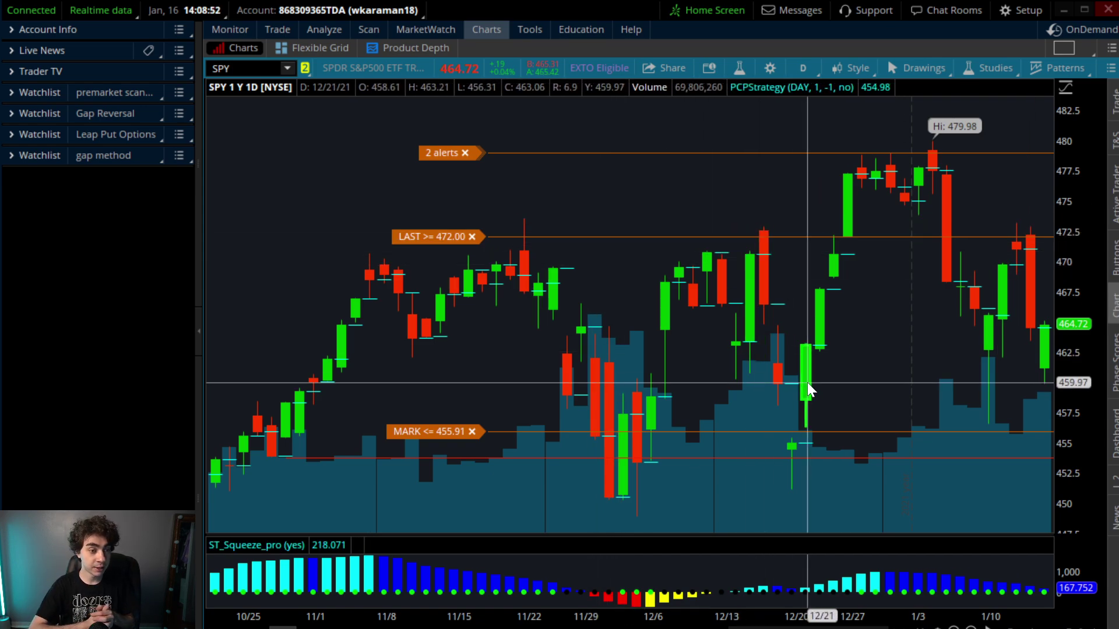
Switch the SPY chart to the 10-day, 30-minute time frame and examine the candles from Monday to Friday.
left_click(803, 69)
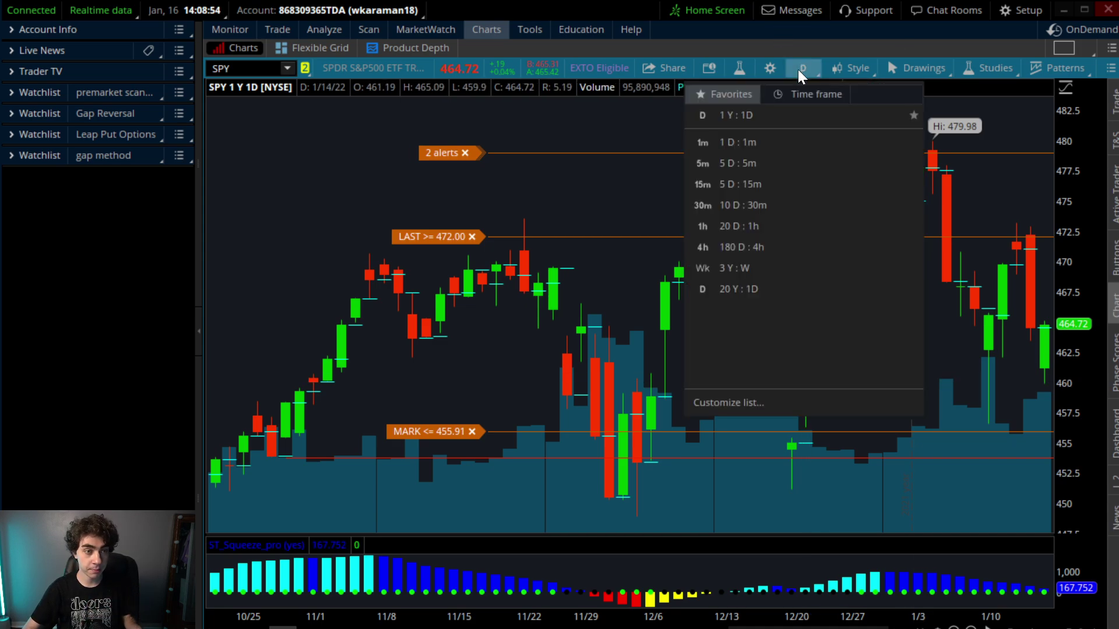
left_click(753, 209)
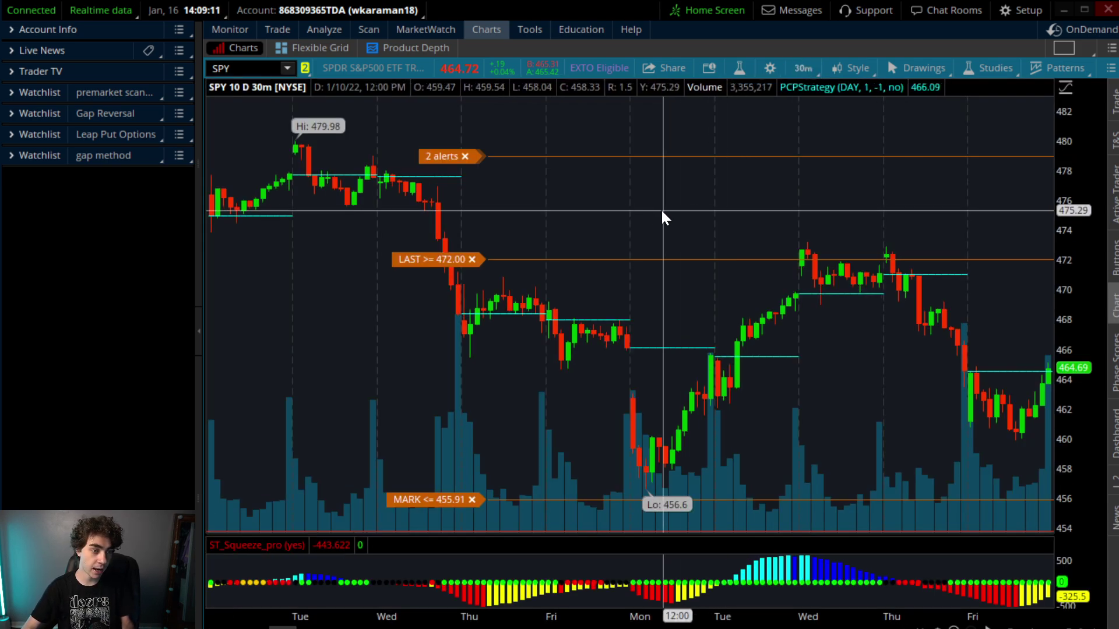
left_click_drag(568, 200, 1054, 201)
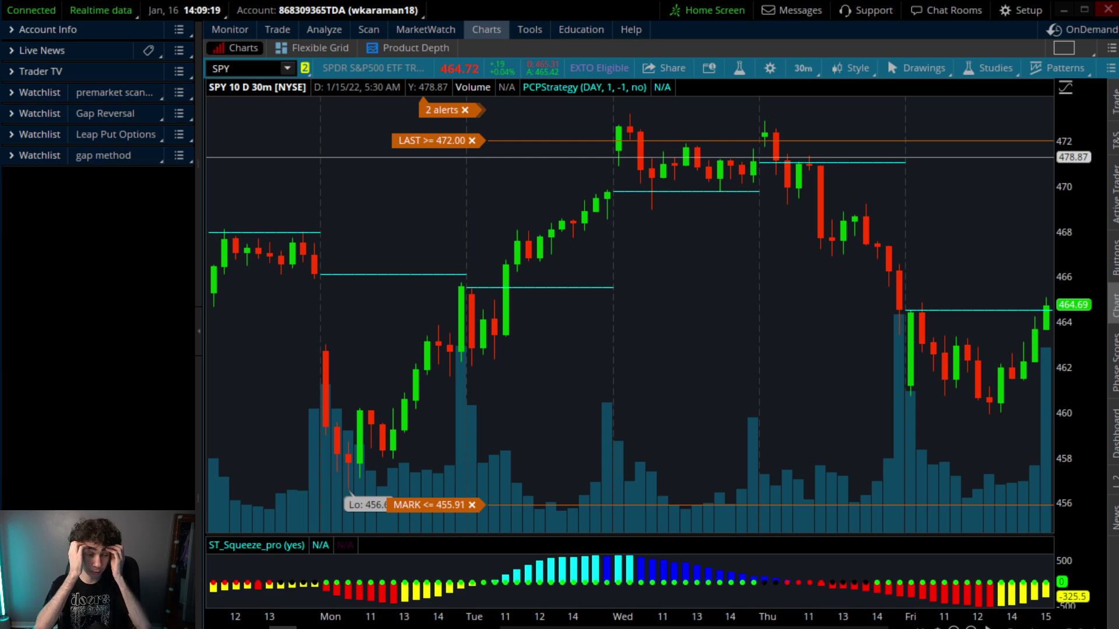
left_click_drag(312, 169, 951, 131)
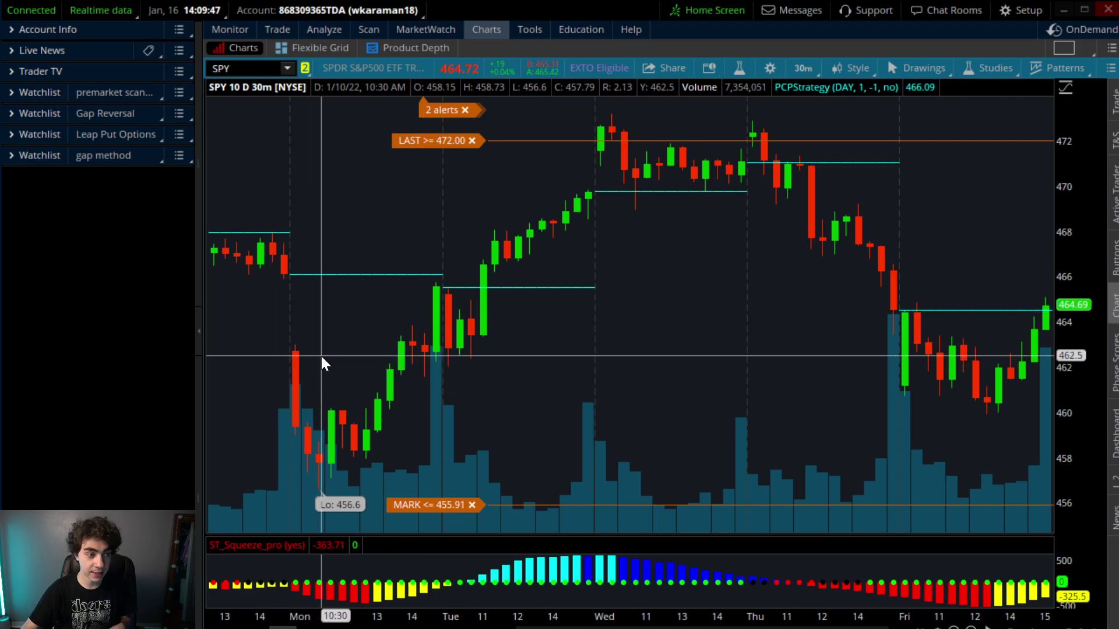
Switch the SPY chart to the 5-day, 5-minute time frame and examine Friday's session against the PCPStrategy line.
left_click(814, 77)
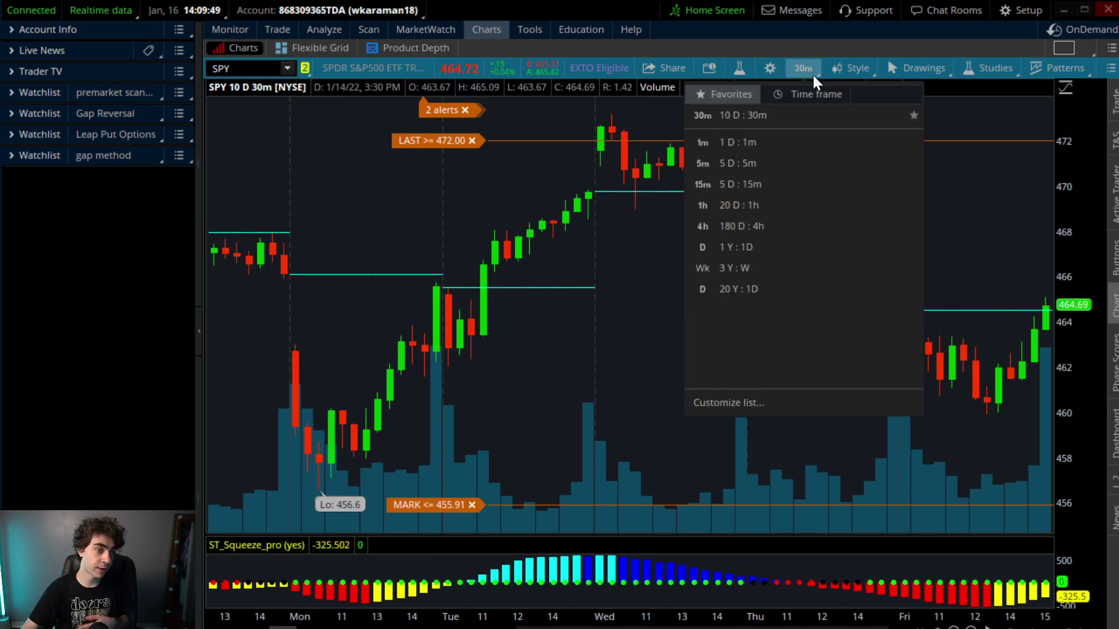
left_click(758, 163)
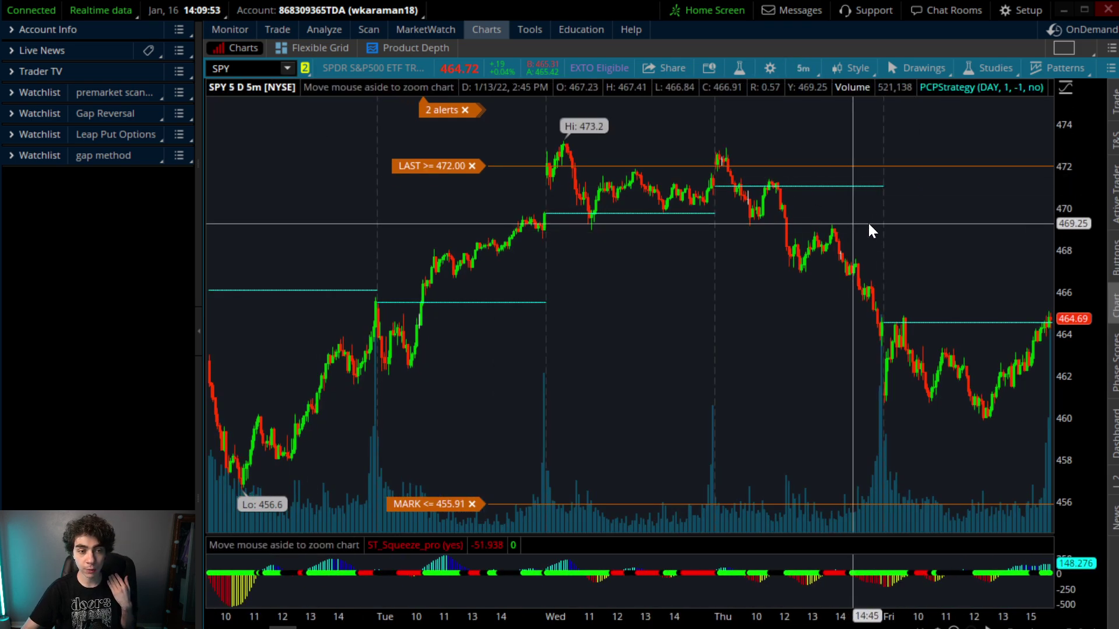
scroll(869, 225, "up", 5)
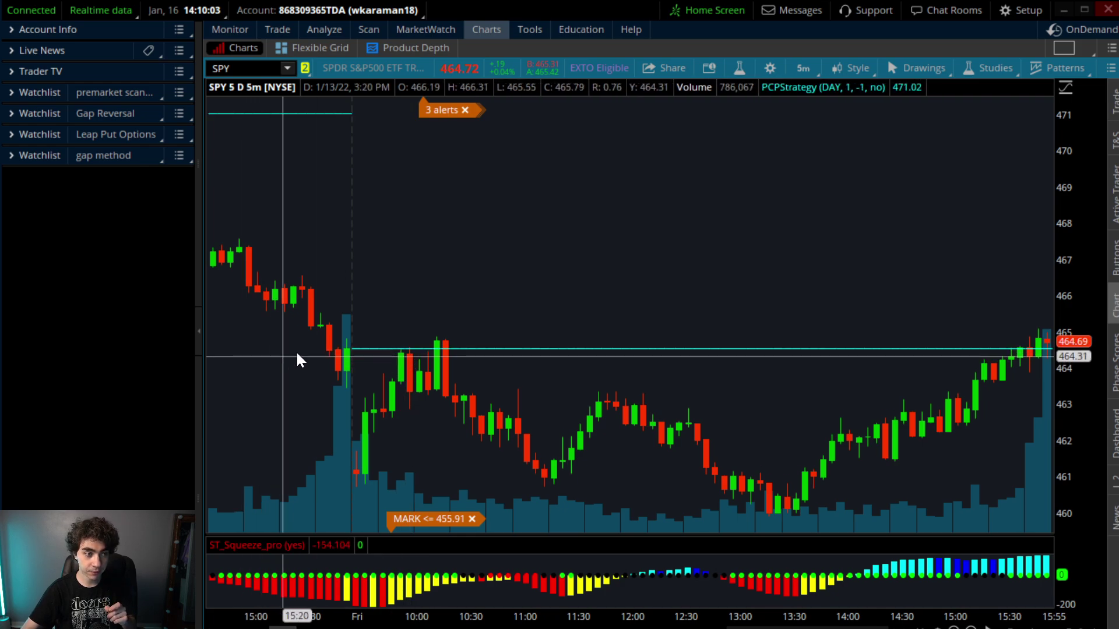
Switch the SPY chart to the 1-day, 1-minute time frame and keep the pointer as the active drawing tool.
left_click(795, 73)
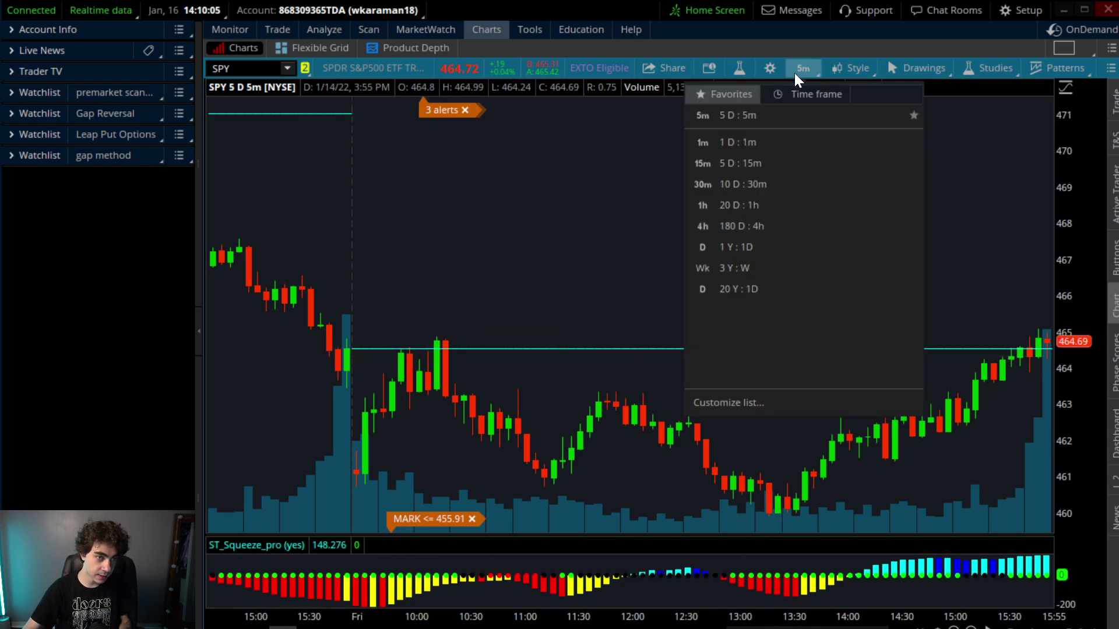
left_click(748, 133)
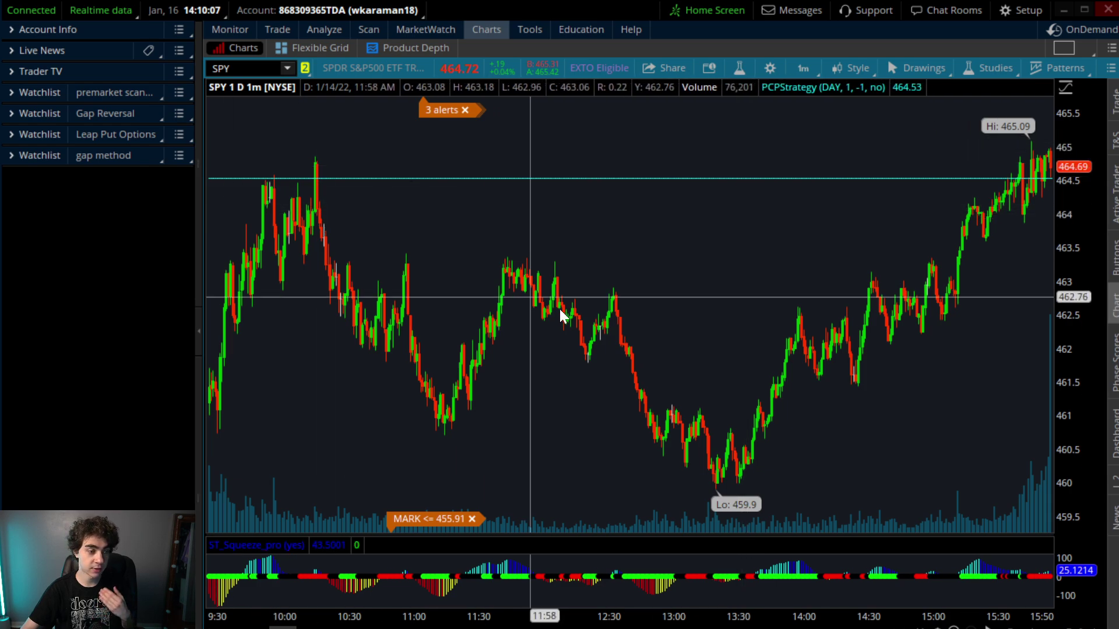
mouse_move(1065, 321)
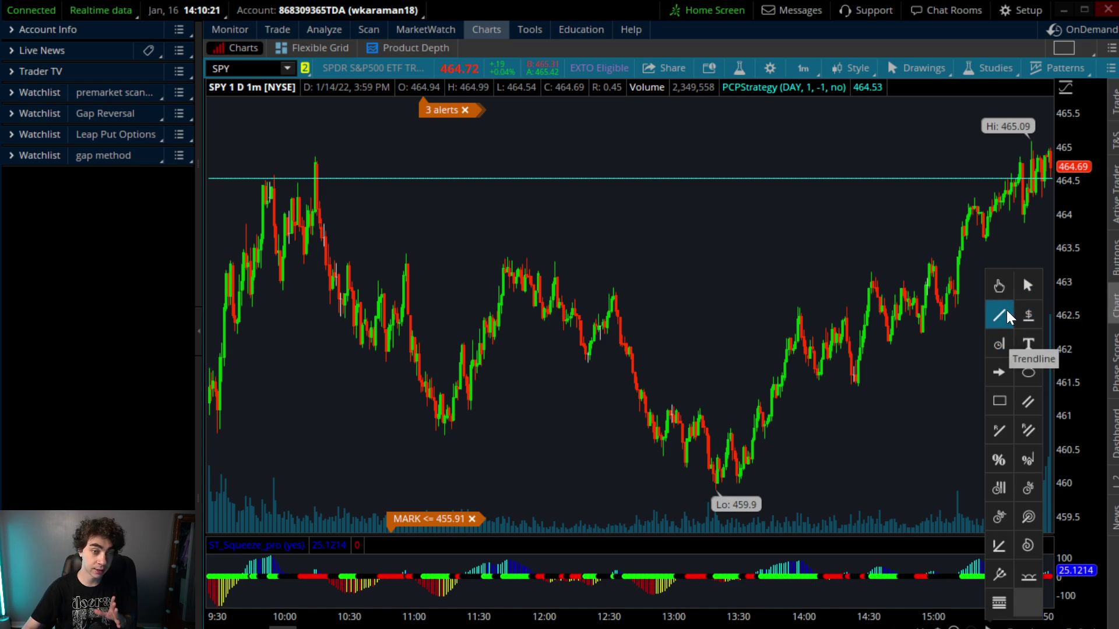
left_click(1027, 288)
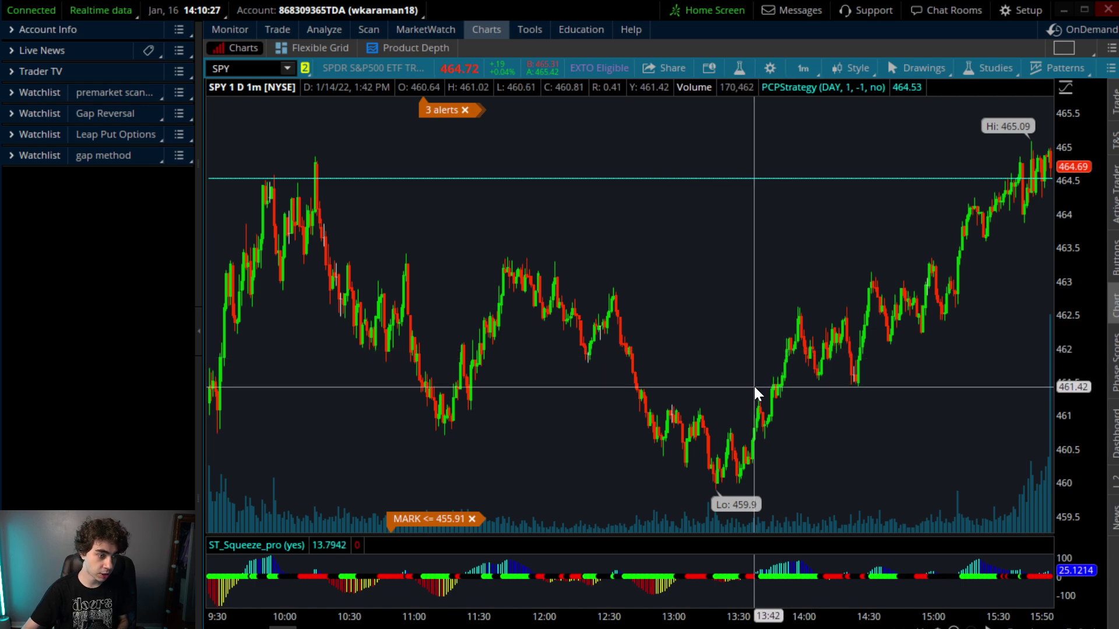
Enable the Extended-Hours Trading session in the equities chart settings and apply the change.
left_click(771, 68)
left_click(604, 87)
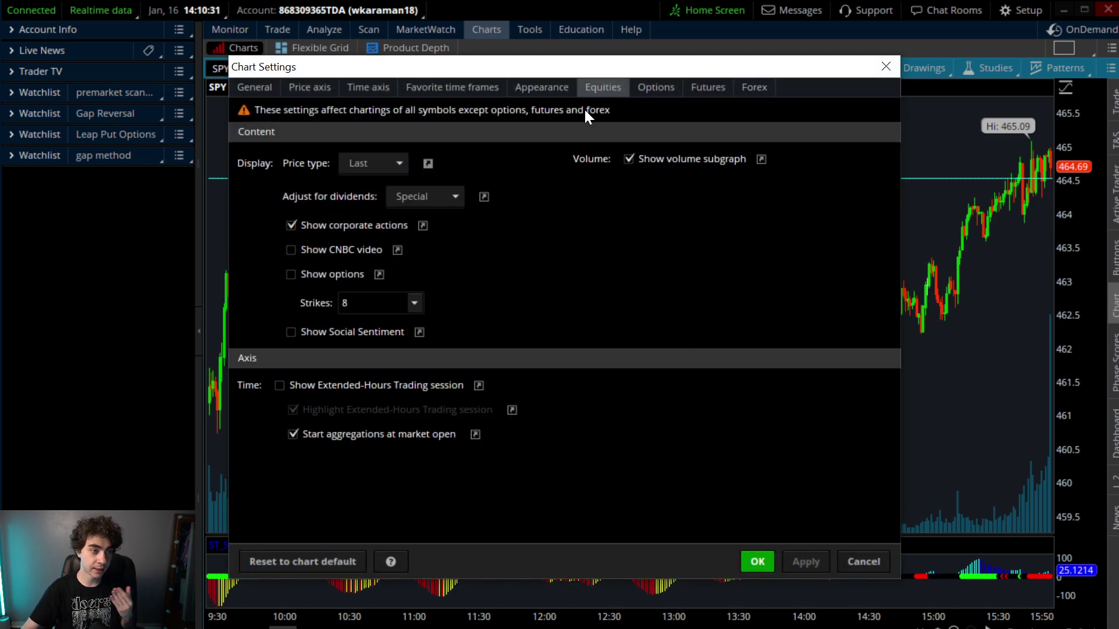
left_click(372, 380)
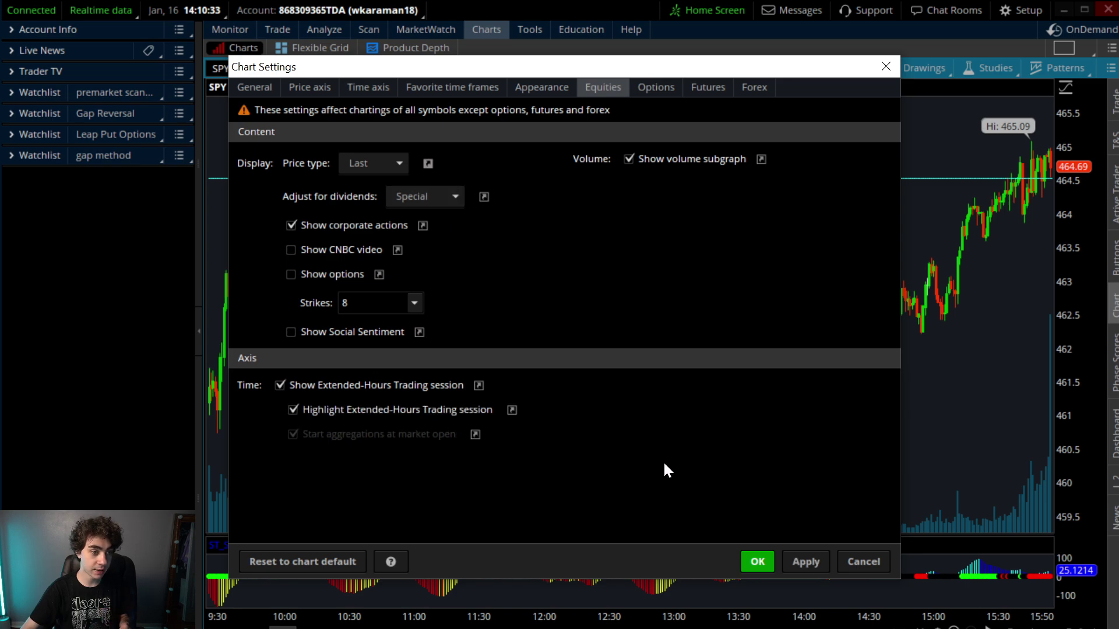
left_click(809, 566)
left_click(759, 557)
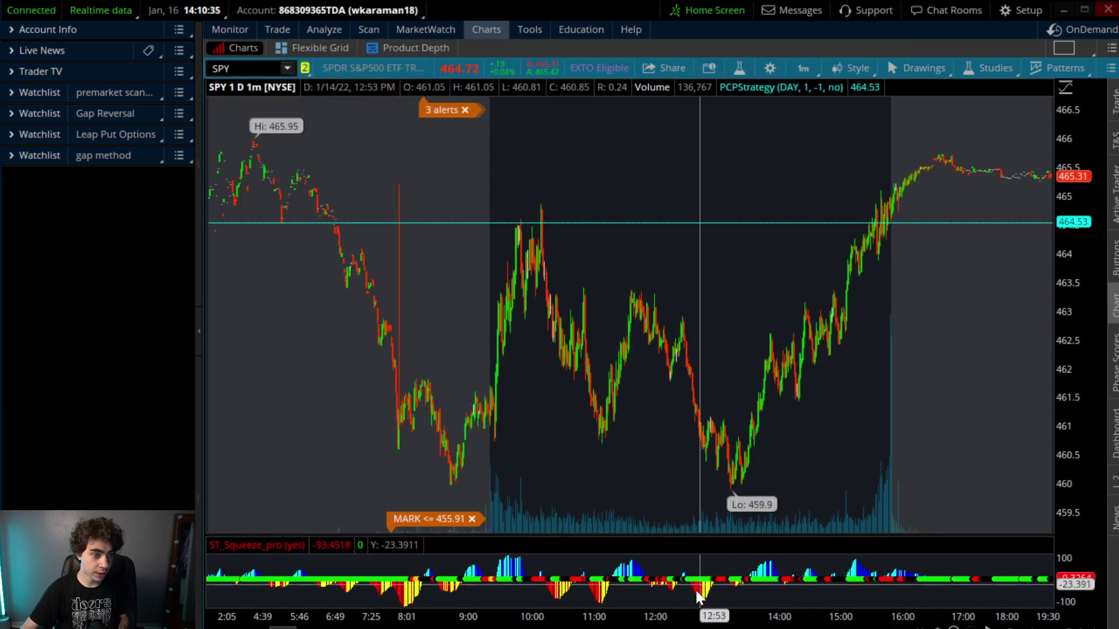
Examine the 1-minute candles after the 9:30 open, around 10:00 to 10:20, against the PCPStrategy line.
left_click_drag(364, 418, 752, 394)
left_click_drag(382, 365, 831, 314)
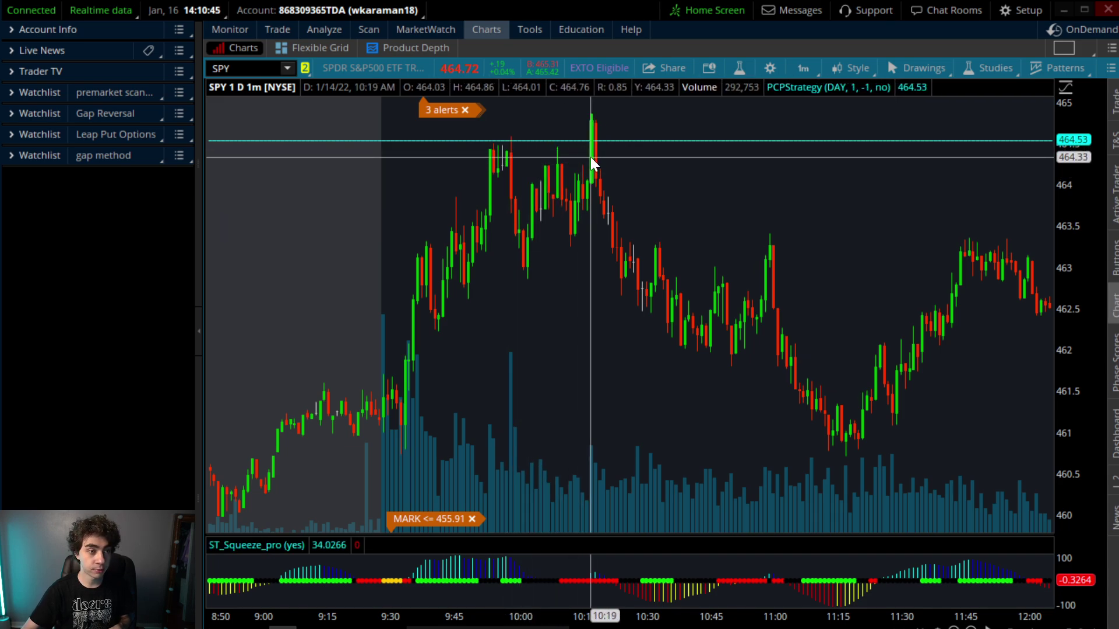
left_click_drag(445, 184, 793, 175)
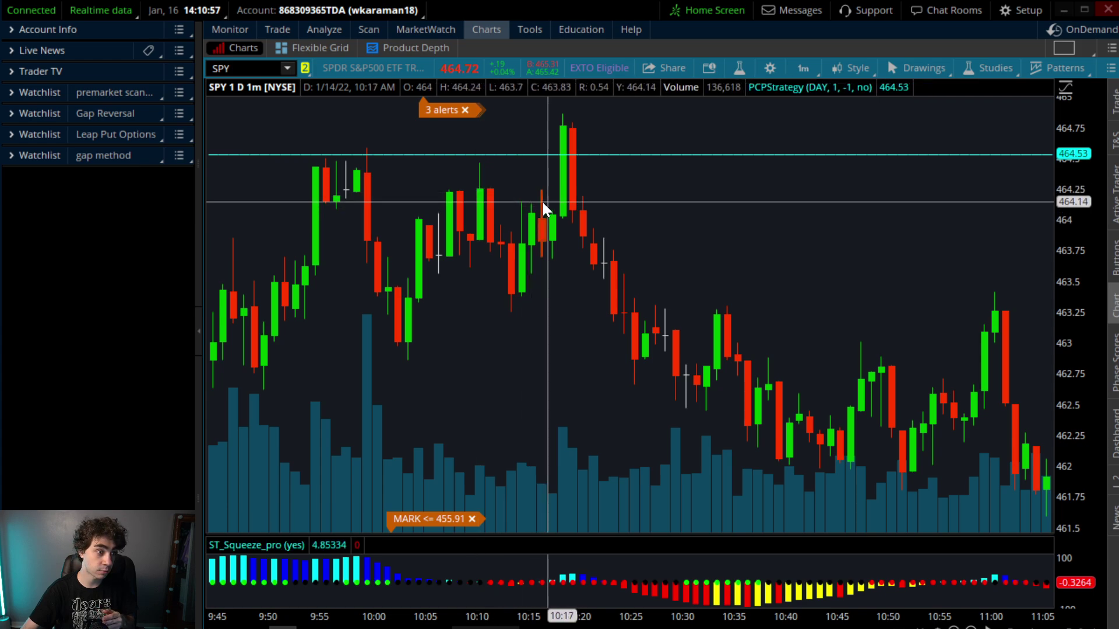
scroll(273, 222, "down", 10)
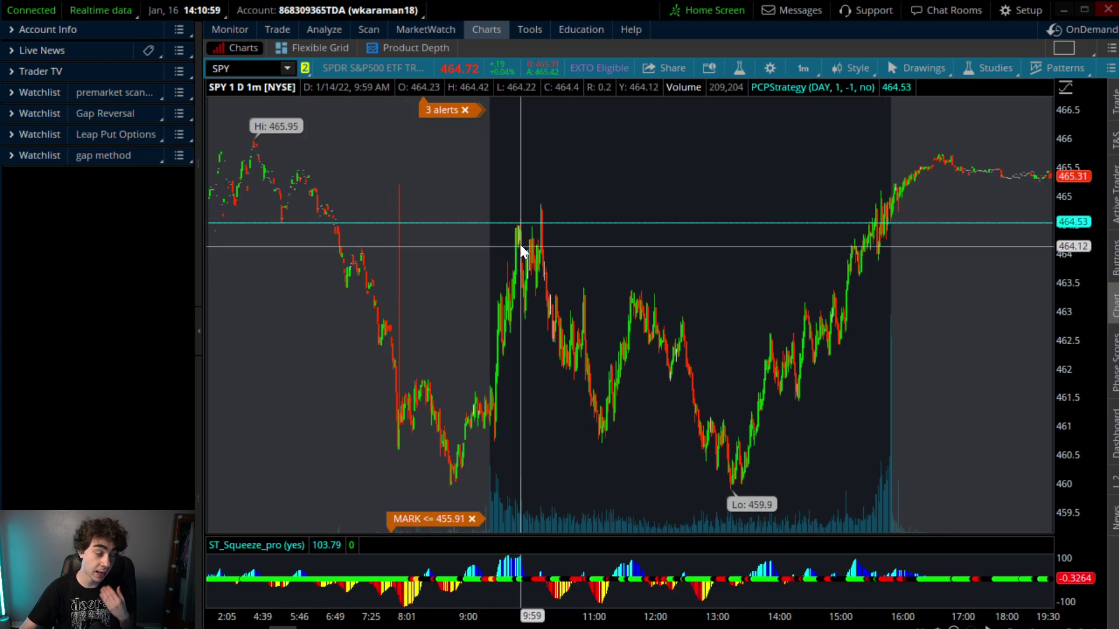
left_click(816, 75)
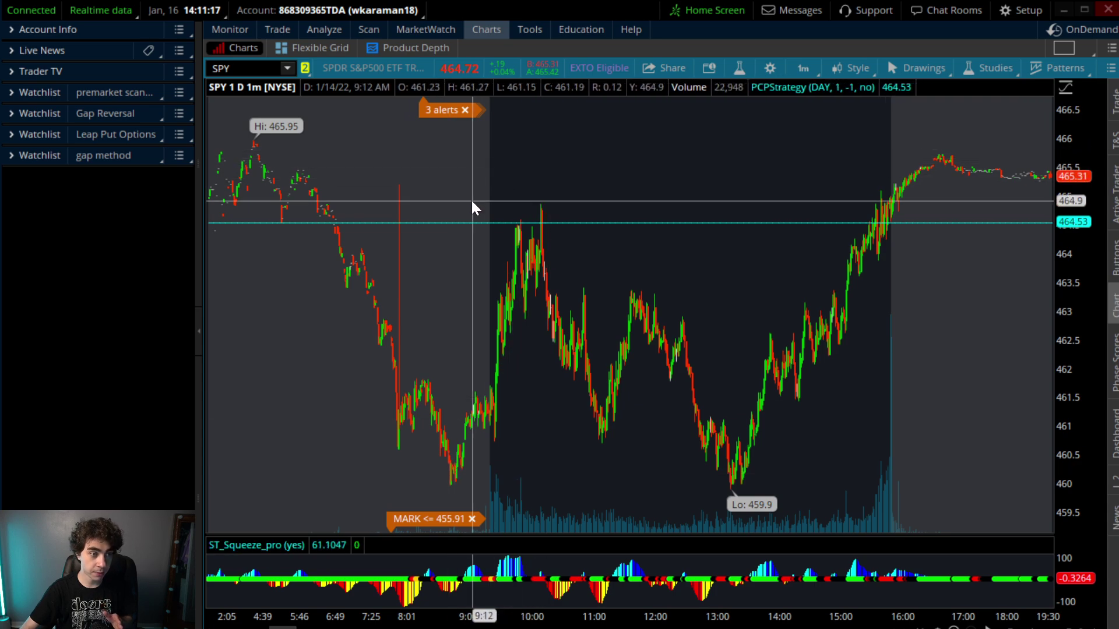
Draw ovals around the 9:56 and 9:58 candles just below the PCPStrategy line, and return to the pointer tool.
left_click_drag(472, 207, 658, 180)
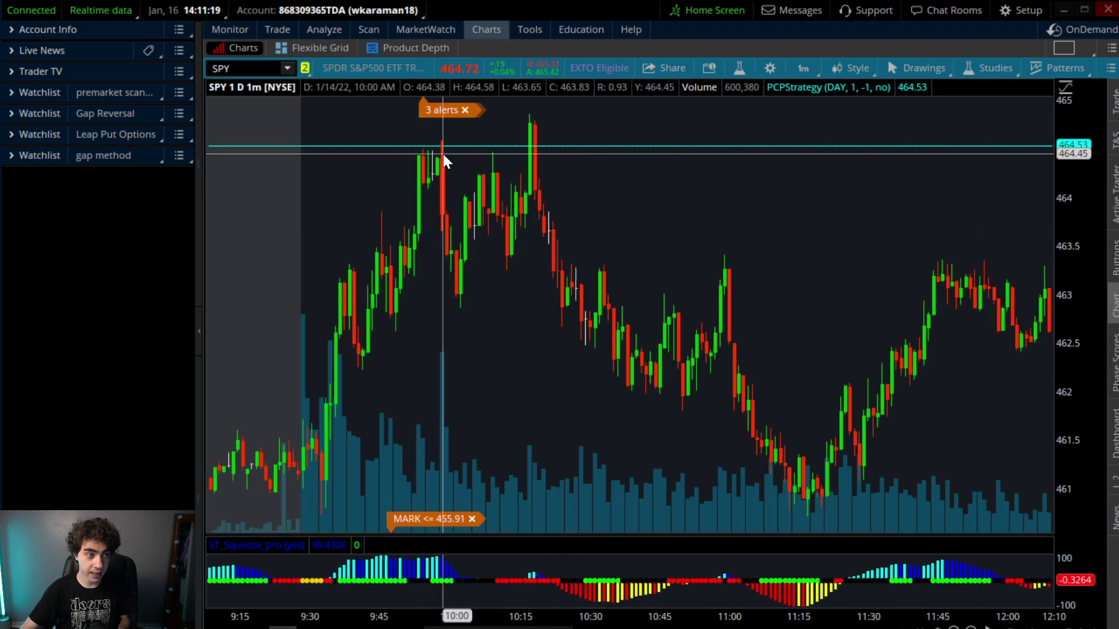
left_click_drag(368, 160, 776, 155)
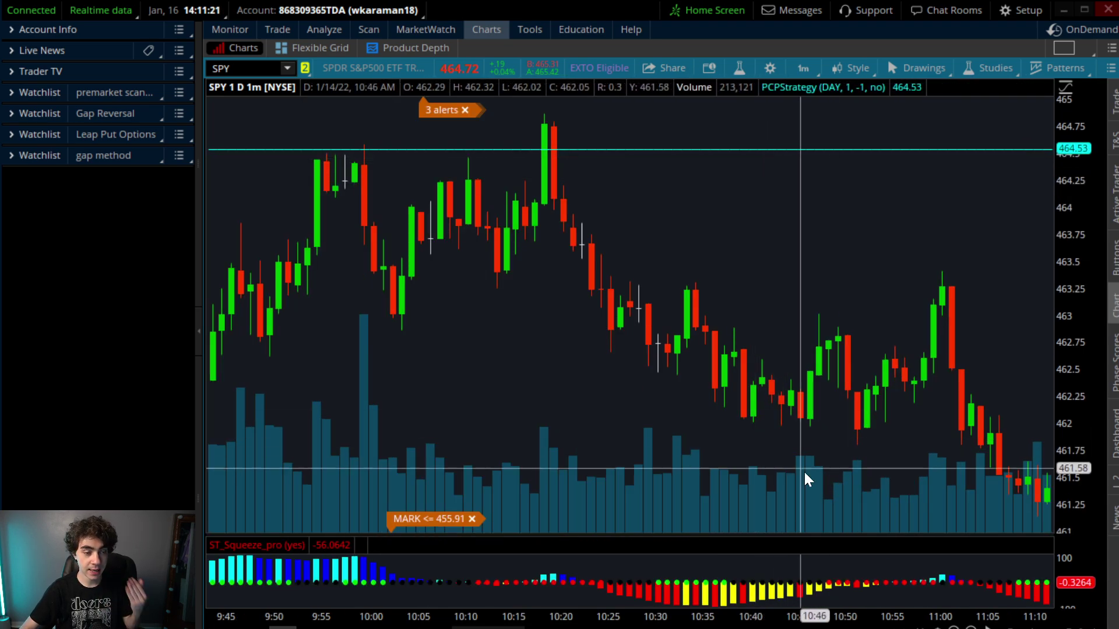
middle_click(956, 516)
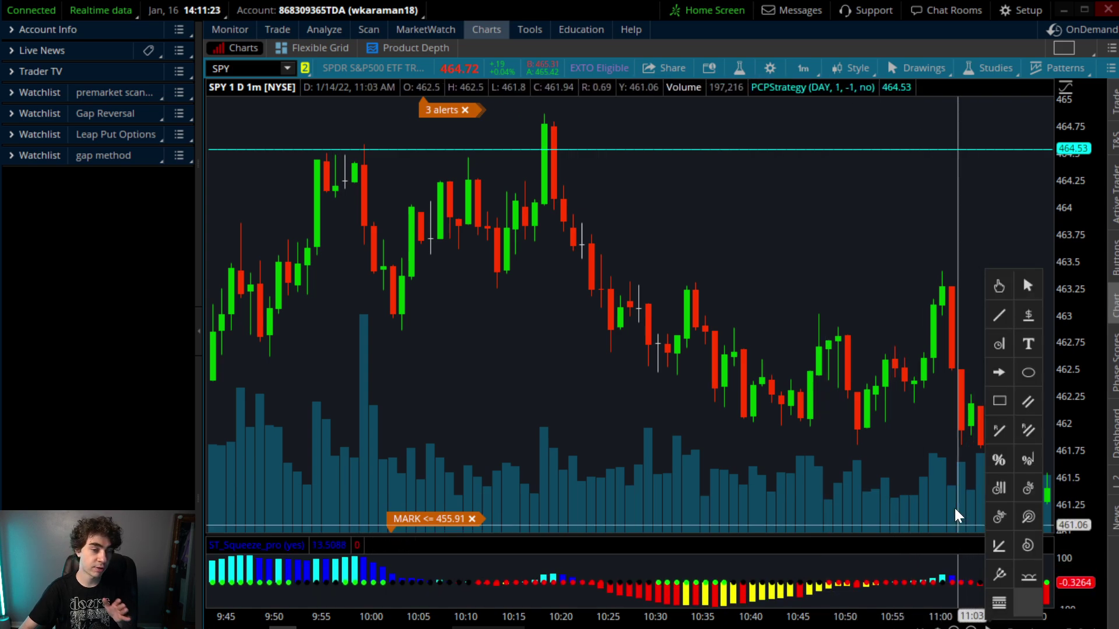
left_click(1026, 377)
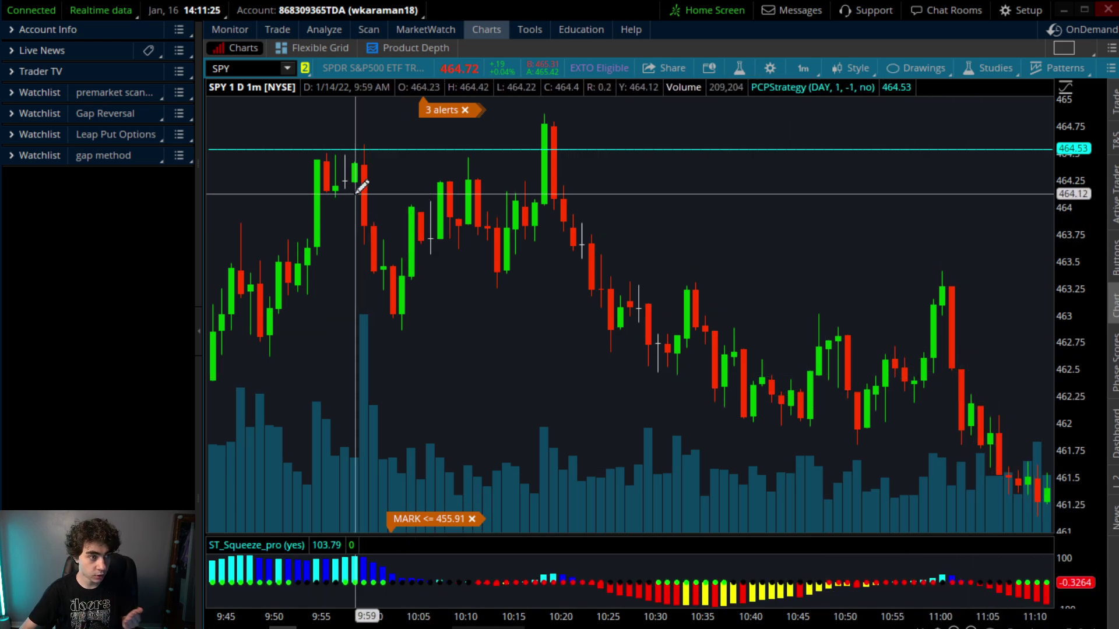
mouse_move(297, 155)
left_mouse_down()
mouse_move(457, 140)
mouse_move(503, 121)
left_mouse_up()
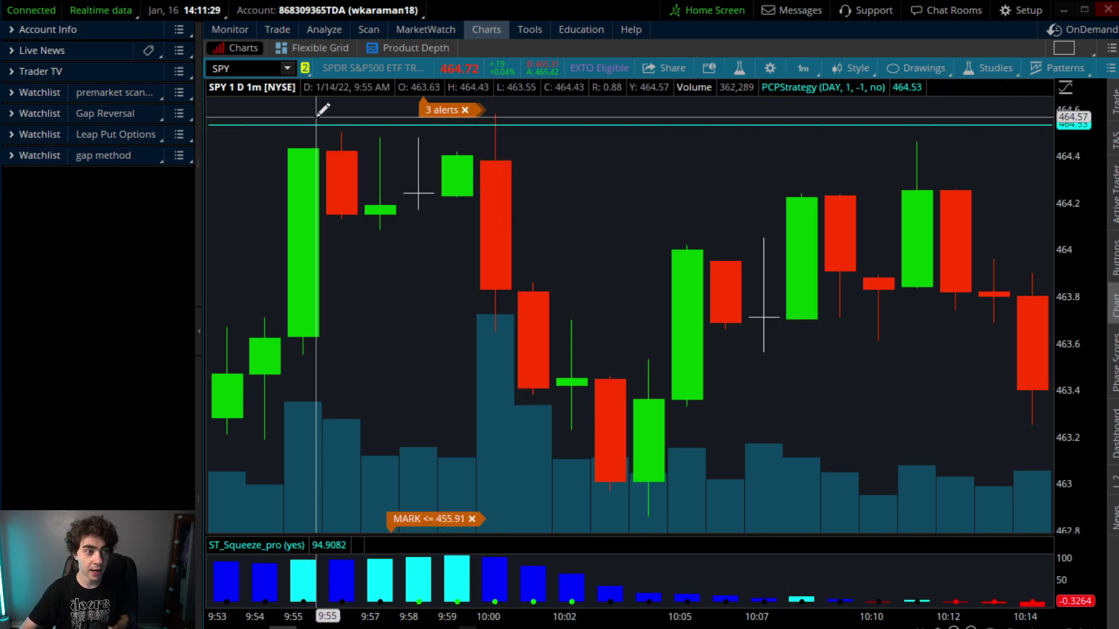
left_click_drag(349, 169, 360, 225)
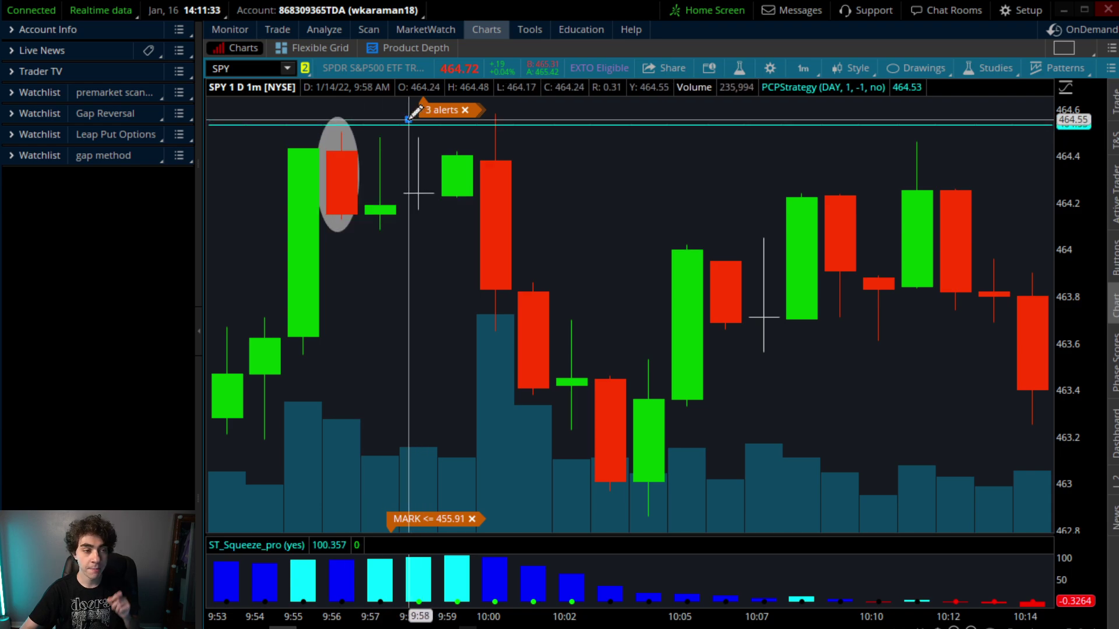
mouse_move(412, 116)
left_mouse_down()
mouse_move(445, 219)
mouse_move(435, 195)
left_mouse_up()
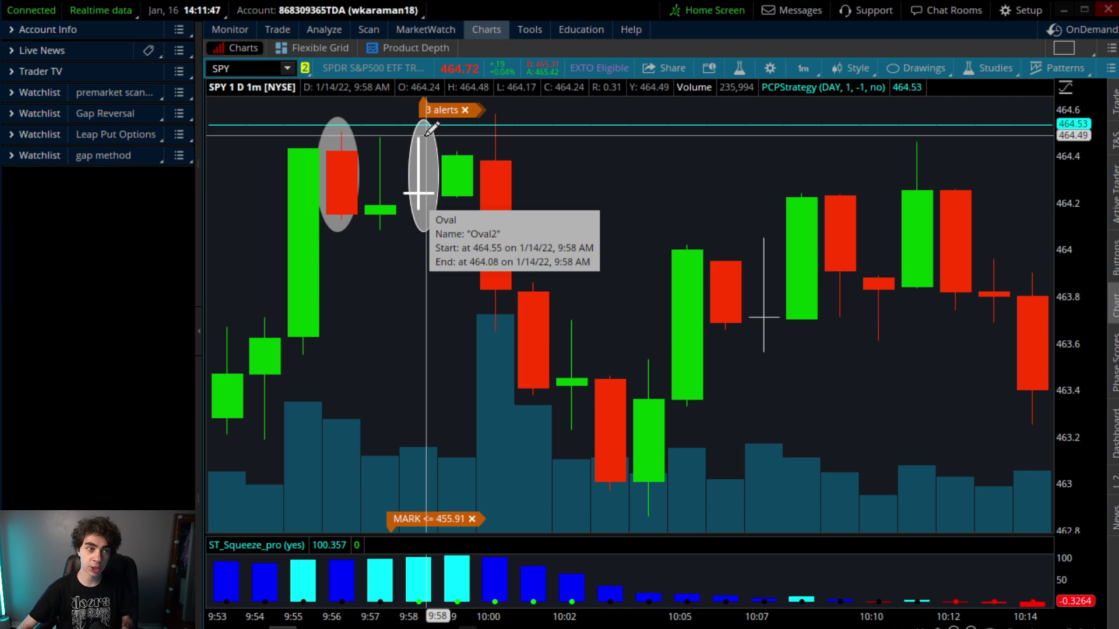
mouse_move(426, 109)
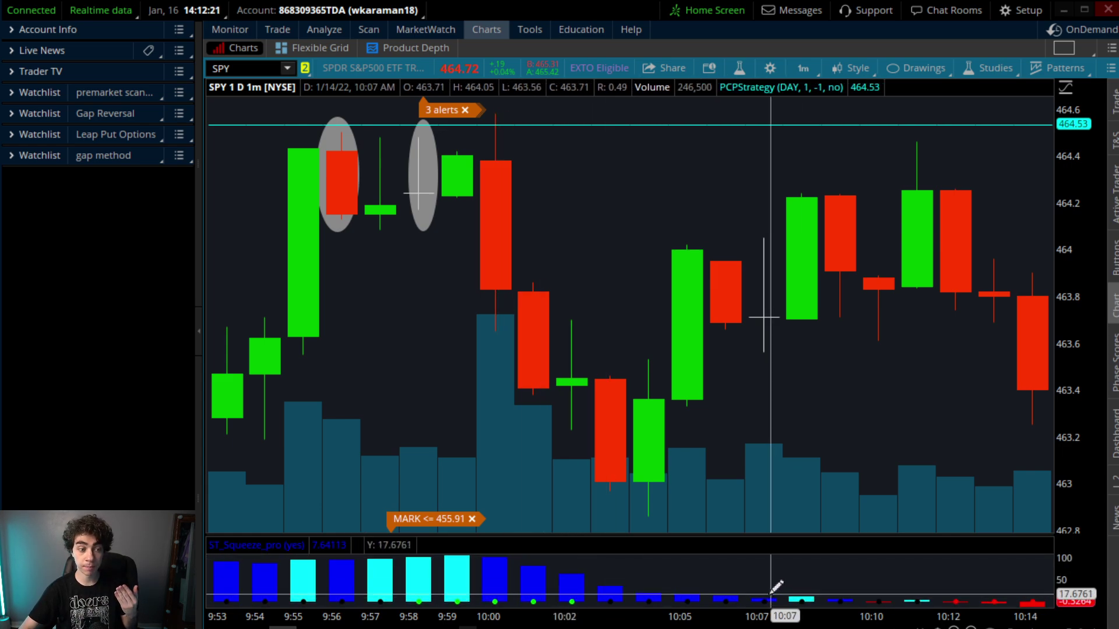
middle_click(1013, 238)
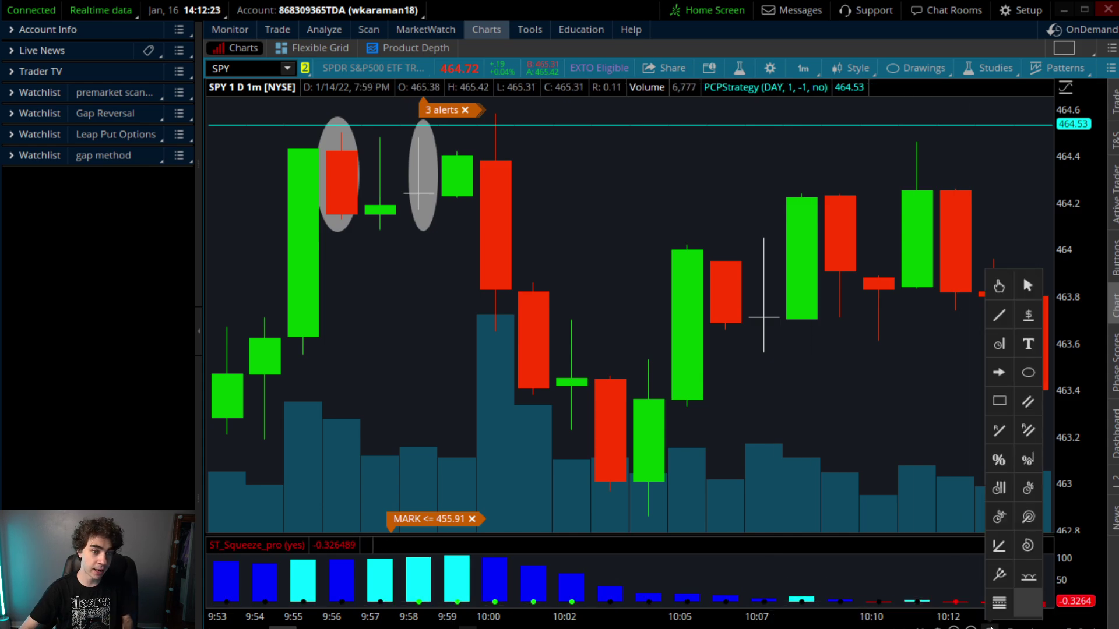
left_click(1027, 285)
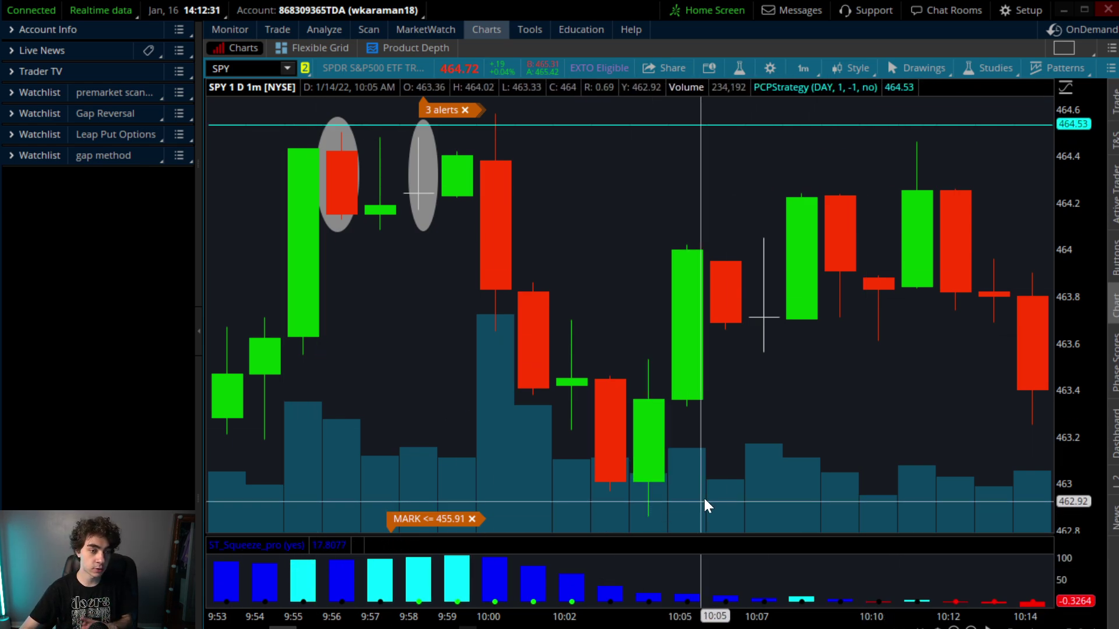
Examine the 1-minute SPY price action from the 10:00 highs through the 13:00 to 13:30 lows.
scroll(726, 489, "down", 5)
left_click_drag(363, 370, 815, 327)
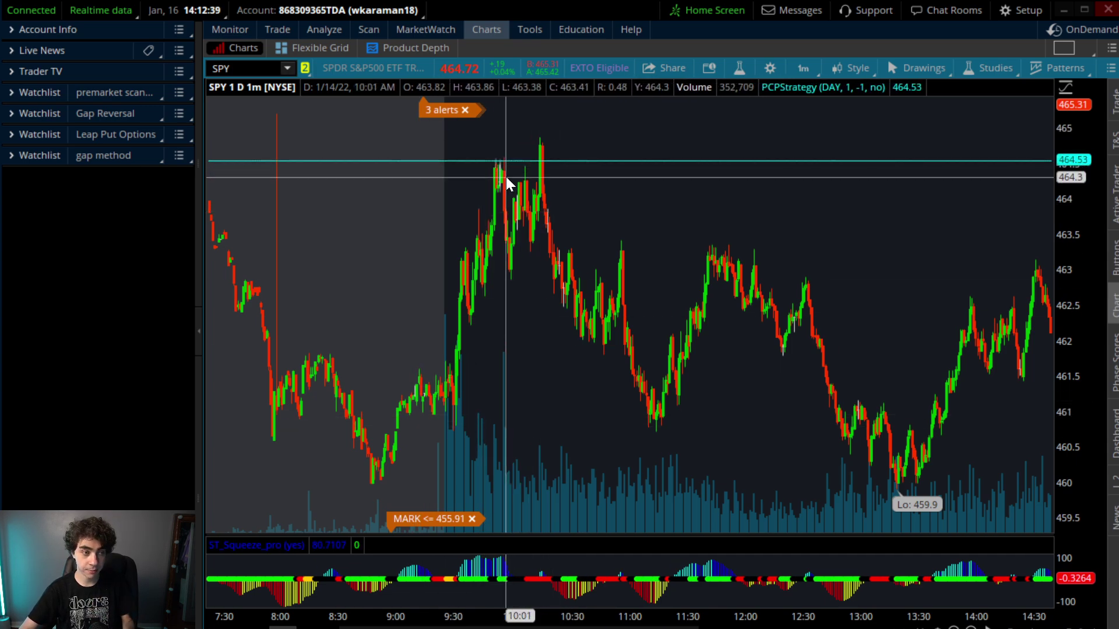
mouse_move(504, 178)
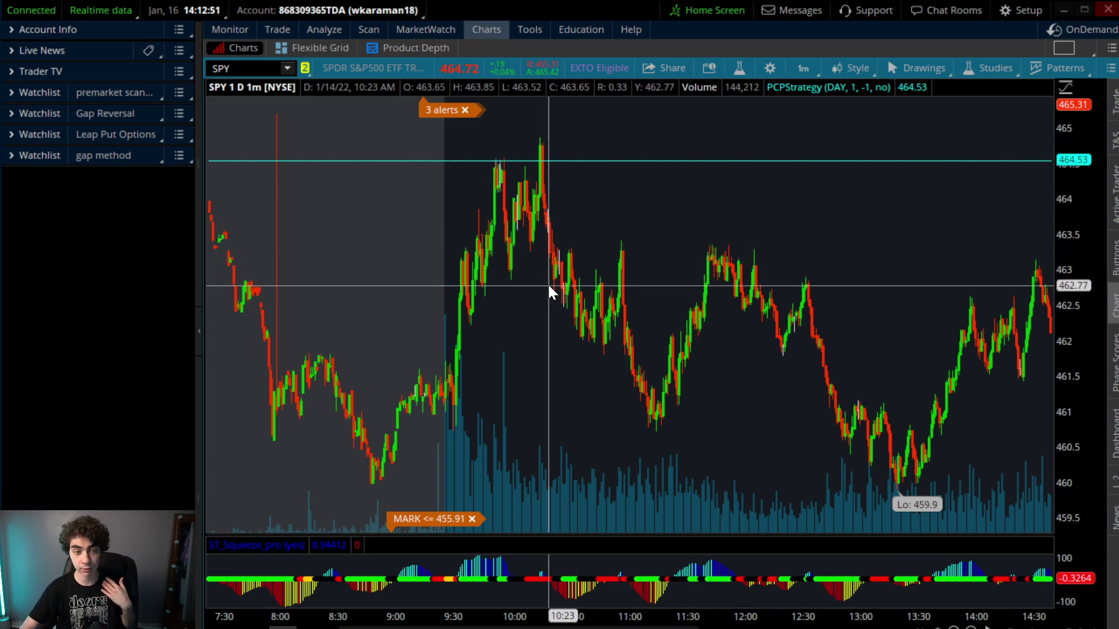
left_click_drag(493, 310, 925, 256)
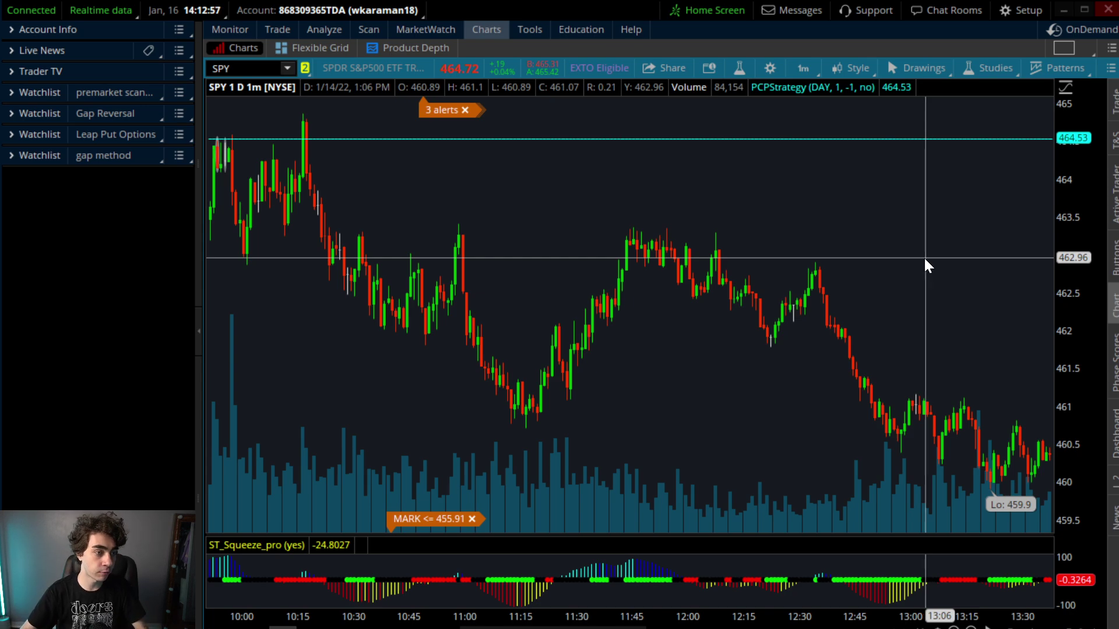
scroll(923, 257, "down", 5)
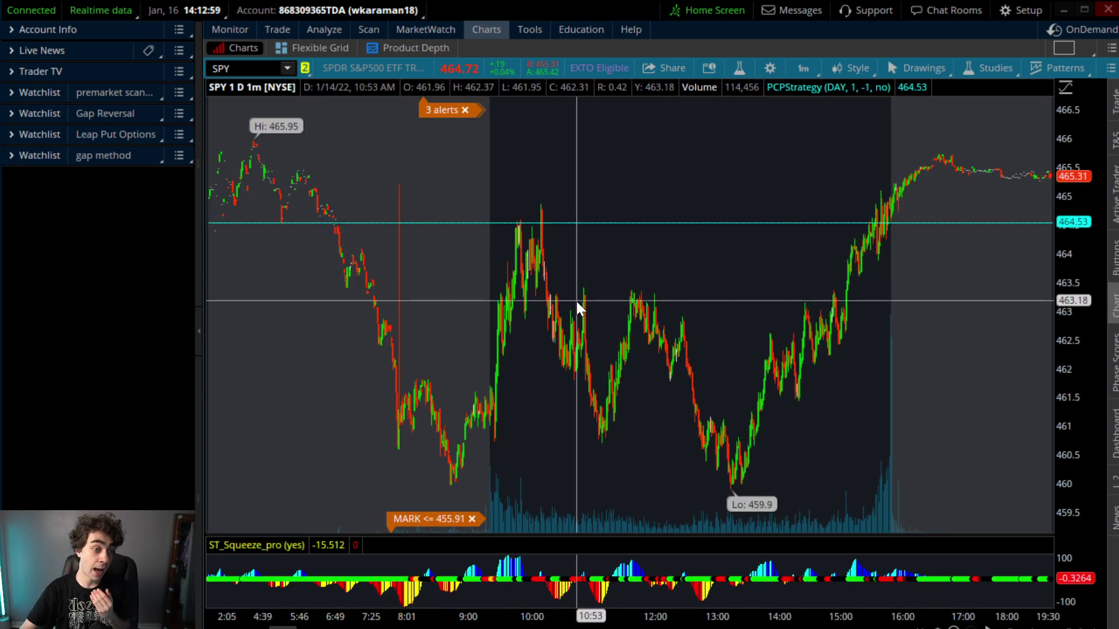
left_click_drag(577, 301, 802, 253)
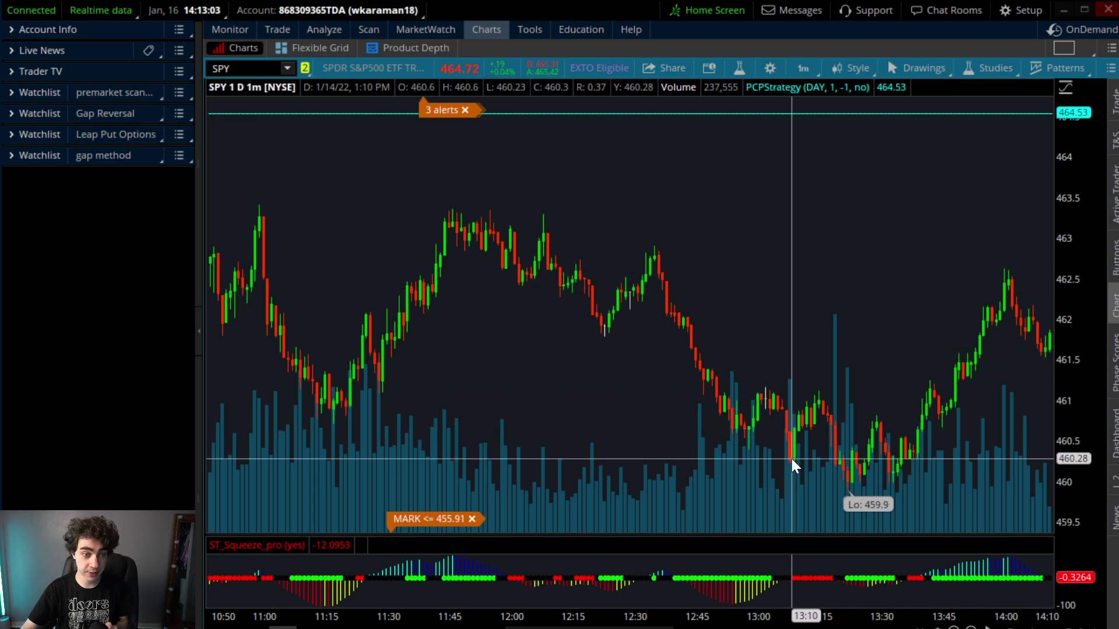
scroll(775, 449, "up", 1)
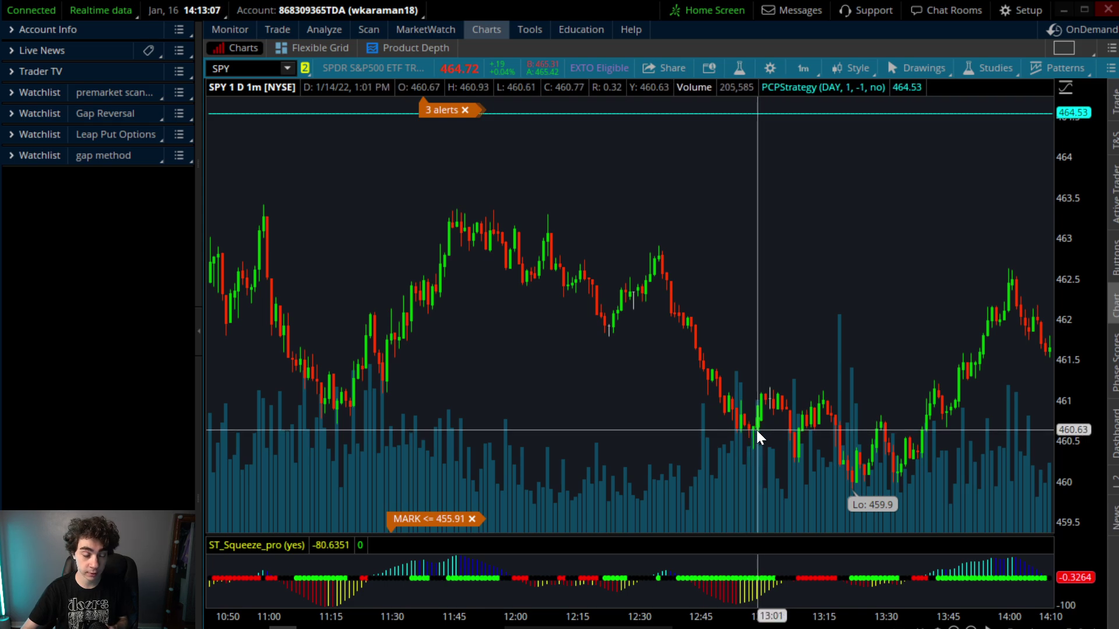
scroll(821, 368, "down", 5)
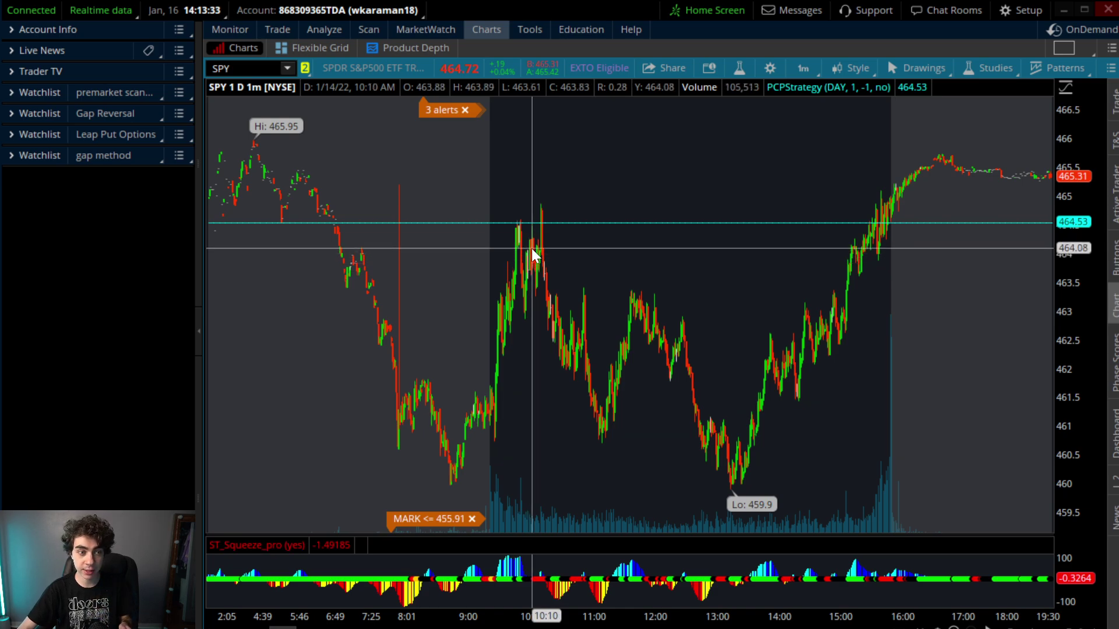
Examine SPY's 1-minute swings across the regular session, from the morning highs through the 13:15 low to the afternoon climb.
mouse_move(497, 384)
left_mouse_down()
mouse_move(887, 338)
mouse_move(787, 359)
left_mouse_up()
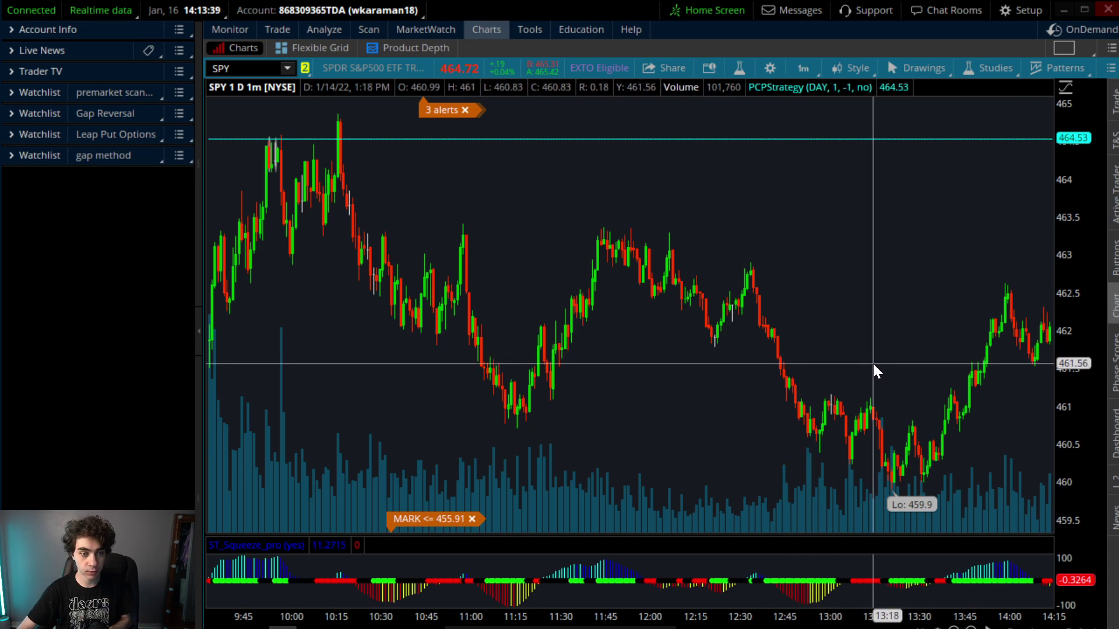
scroll(883, 362, "down", 5)
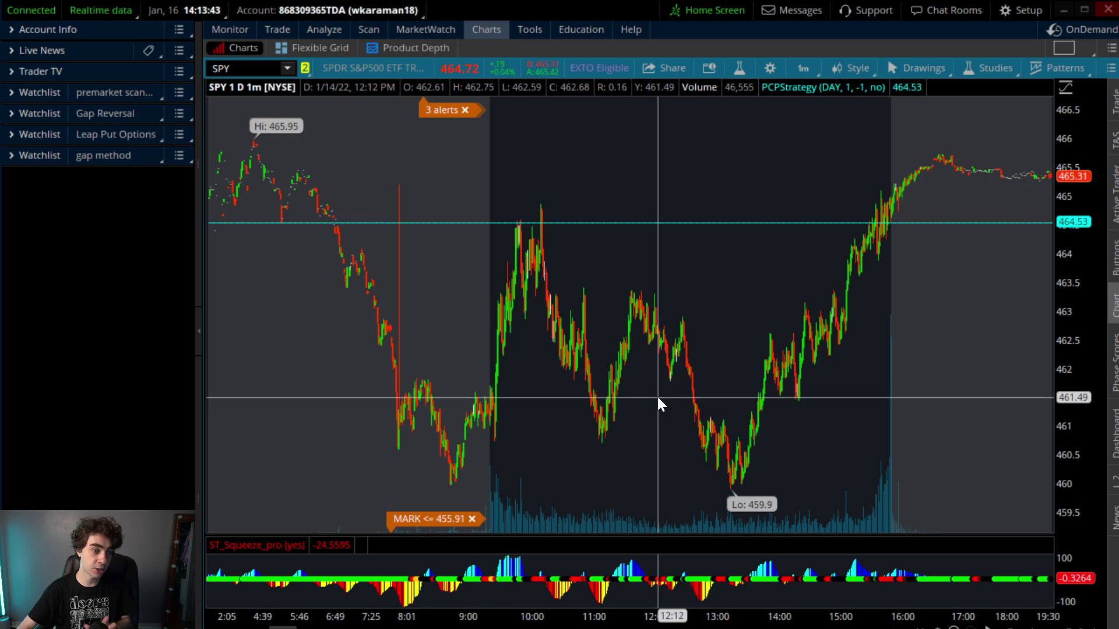
left_click_drag(616, 411, 896, 370)
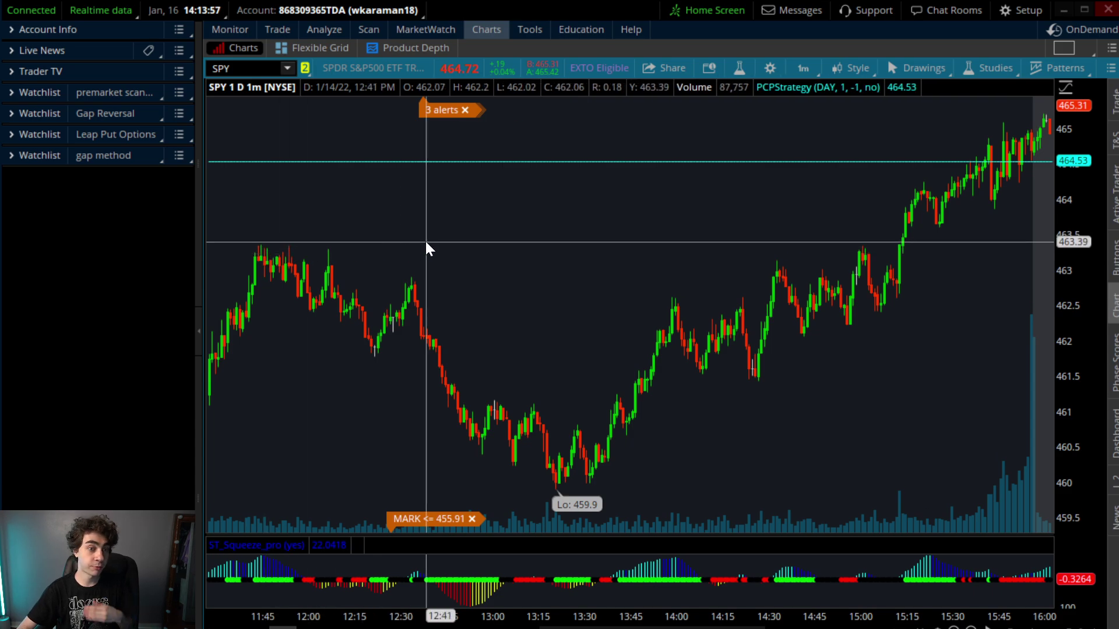
scroll(425, 241, "down", 3)
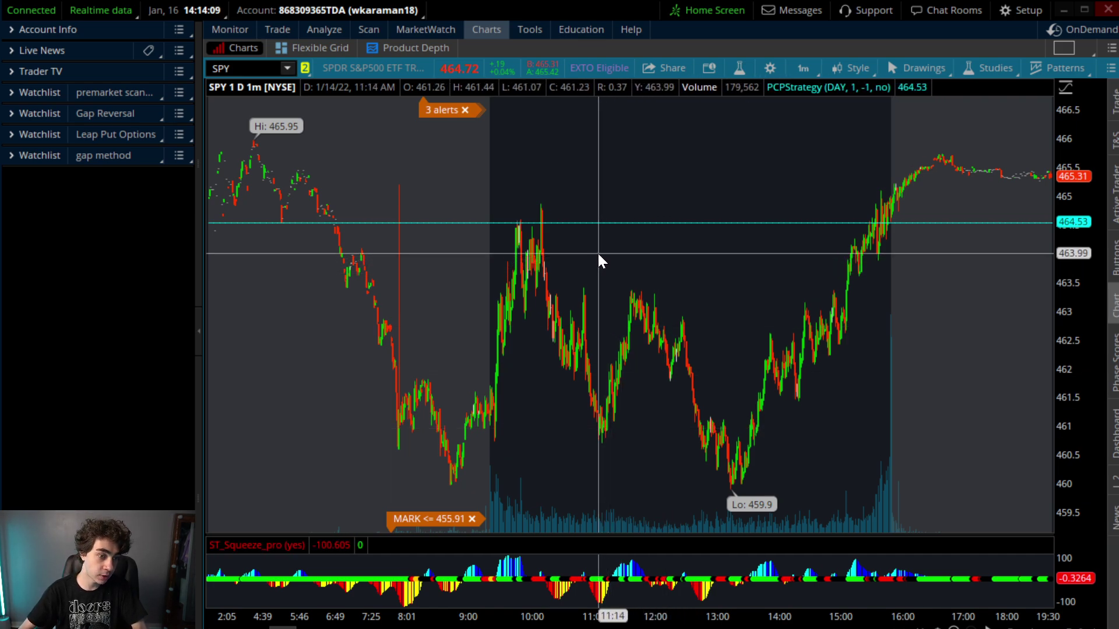
left_click_drag(483, 266, 939, 200)
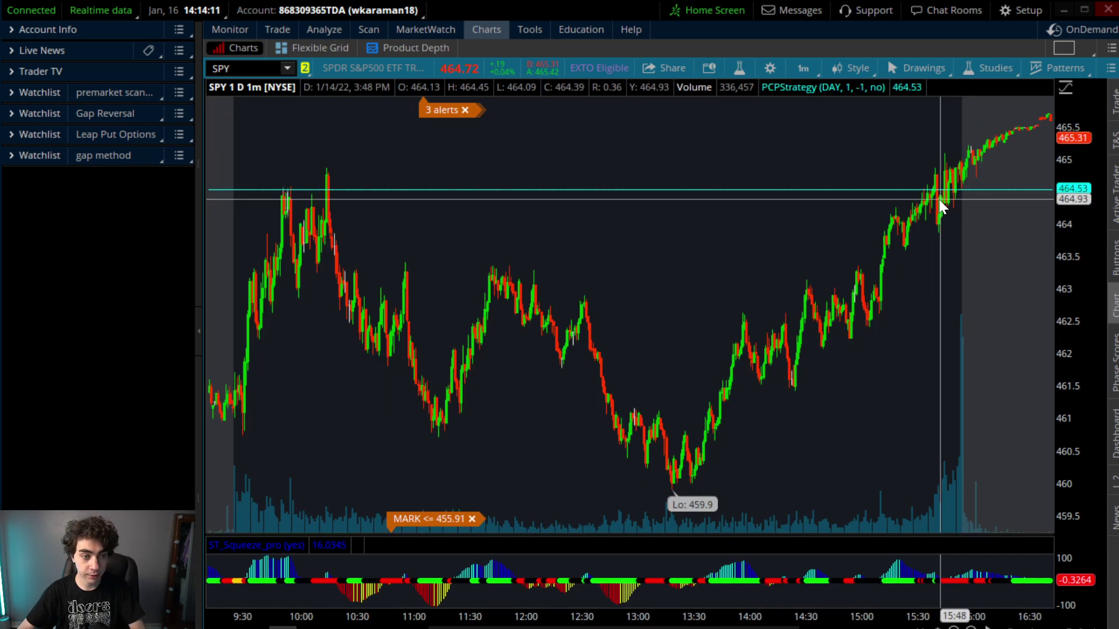
scroll(702, 213, "down", 3)
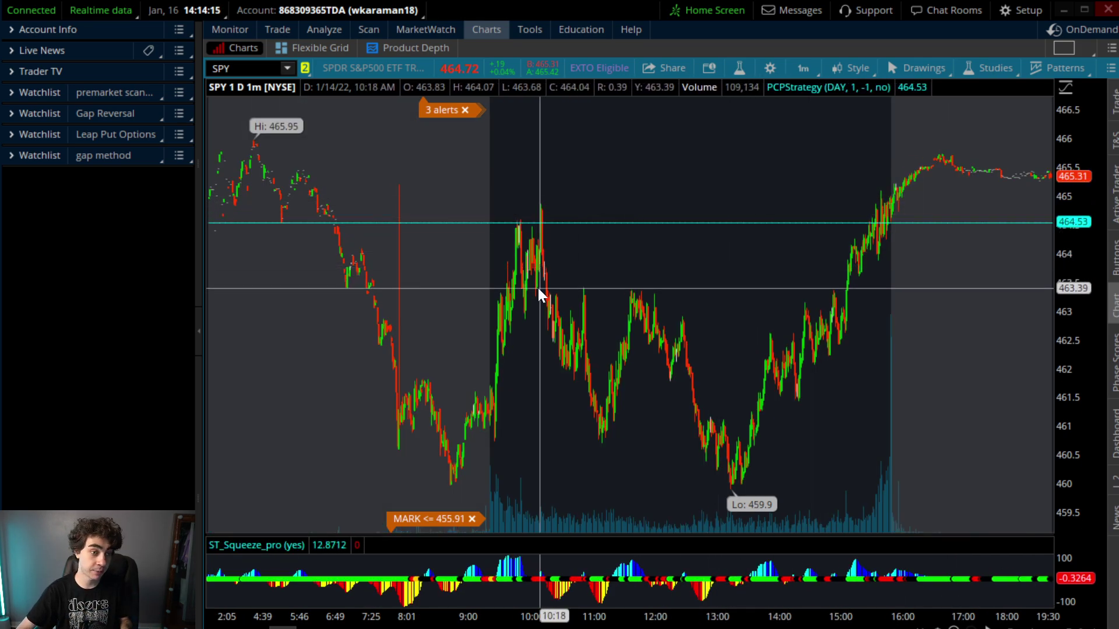
left_click_drag(424, 285, 1049, 289)
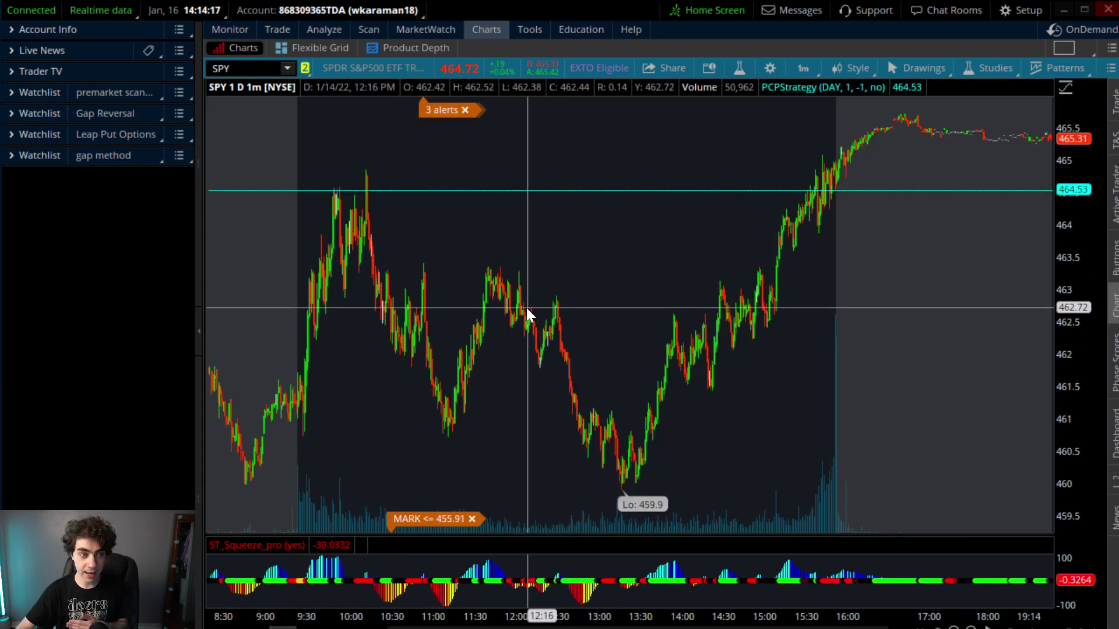
left_click_drag(527, 308, 817, 297)
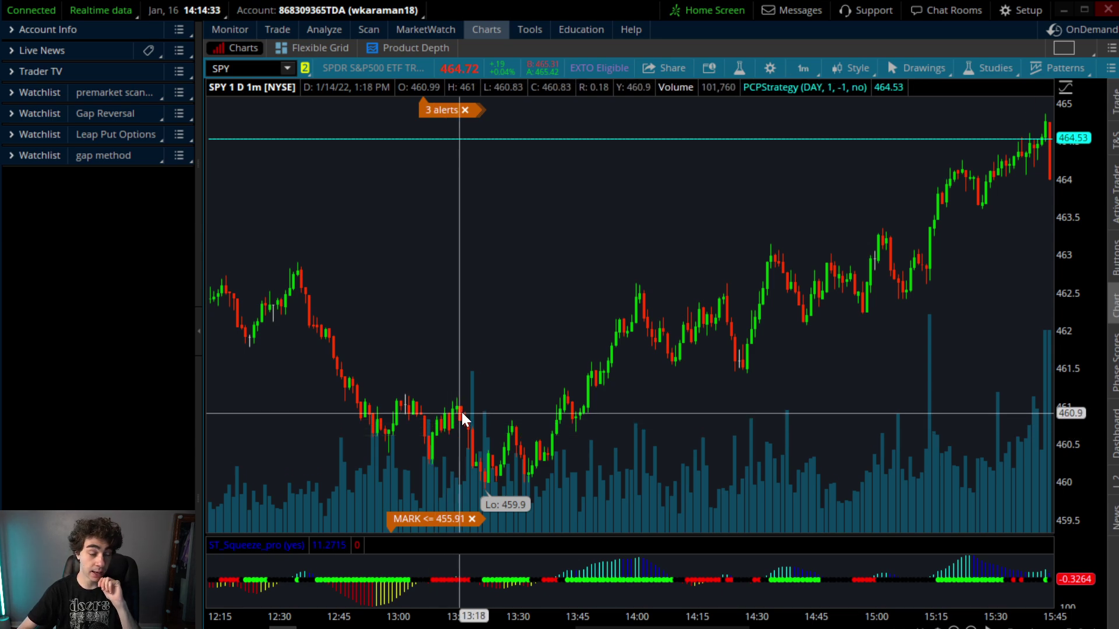
scroll(479, 378, "down", 3)
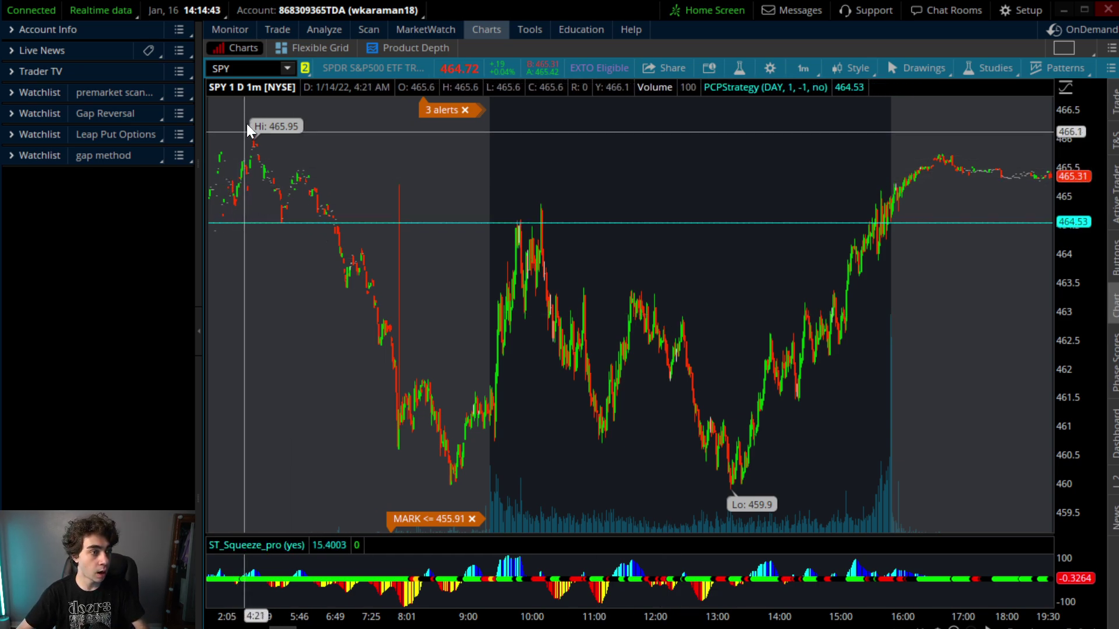
Switch the 1-minute chart to the symbol AMC.
left_click(233, 68)
type("AMC")
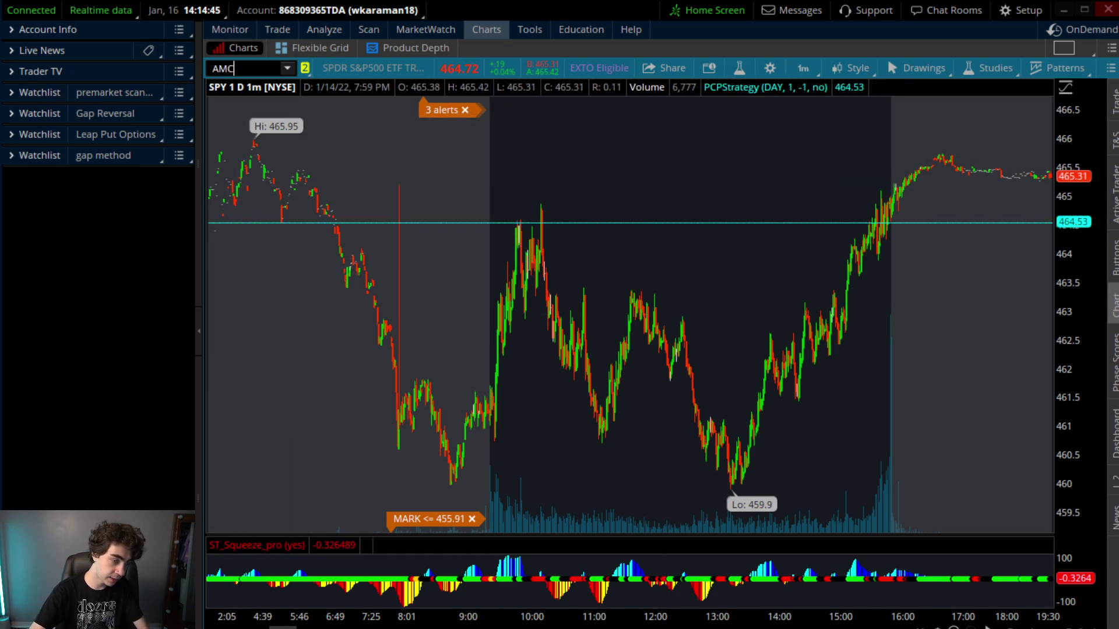
key("Return")
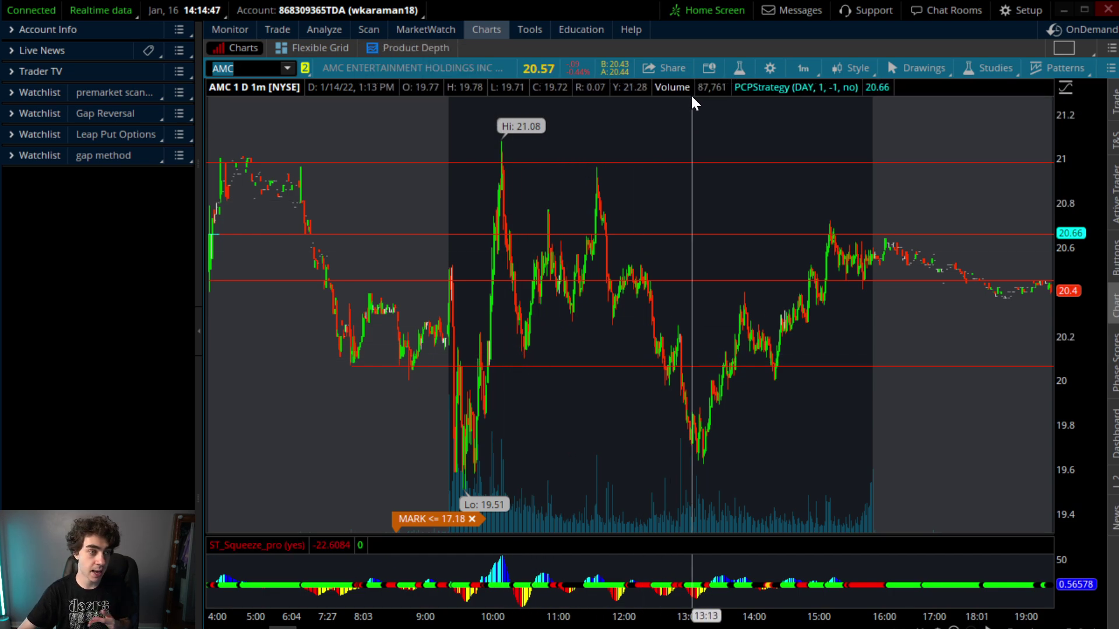
Examine AMC's 1-minute candles around the 9:30 open and the 10:00 to 10:20 rise against the horizontal levels and PCPStrategy line.
left_click_drag(394, 206, 741, 159)
scroll(386, 318, "down", 3)
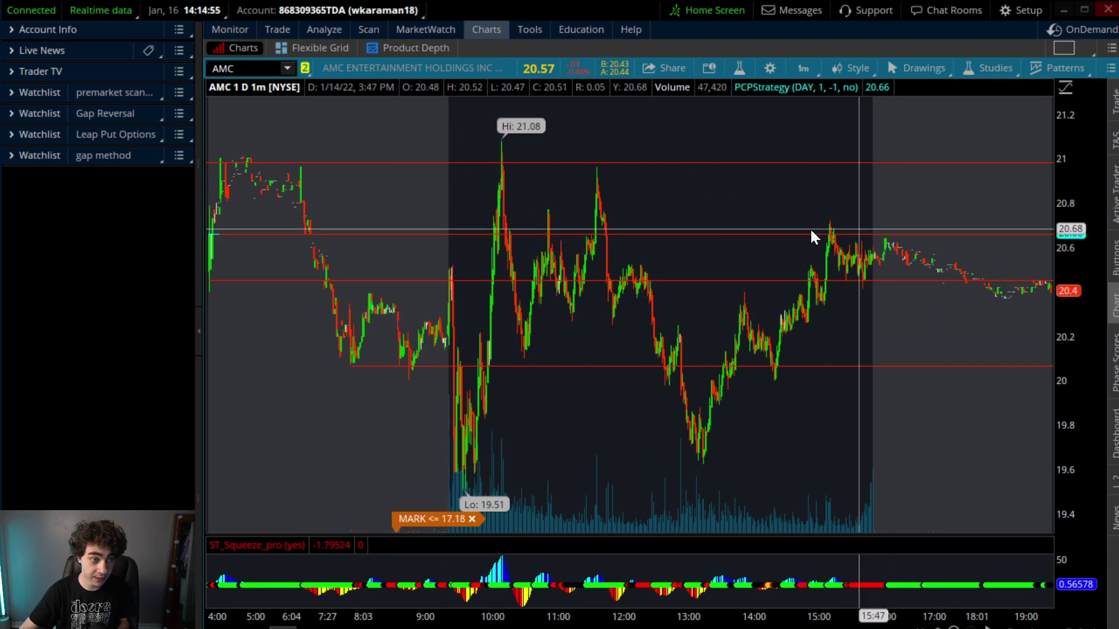
scroll(419, 257, "up", 3)
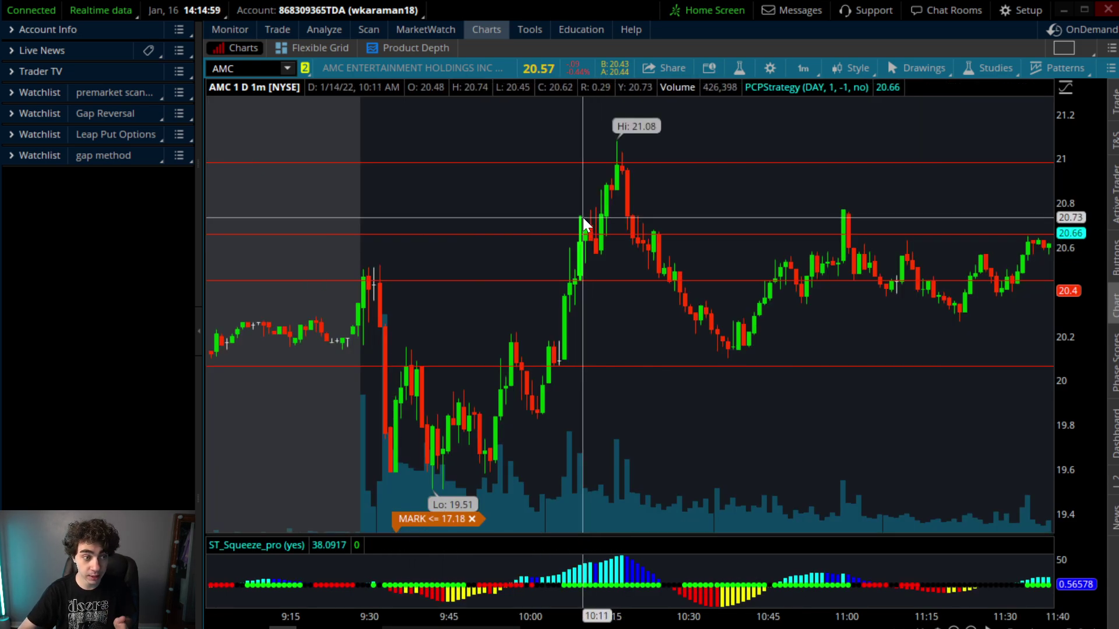
left_click_drag(387, 261, 539, 209)
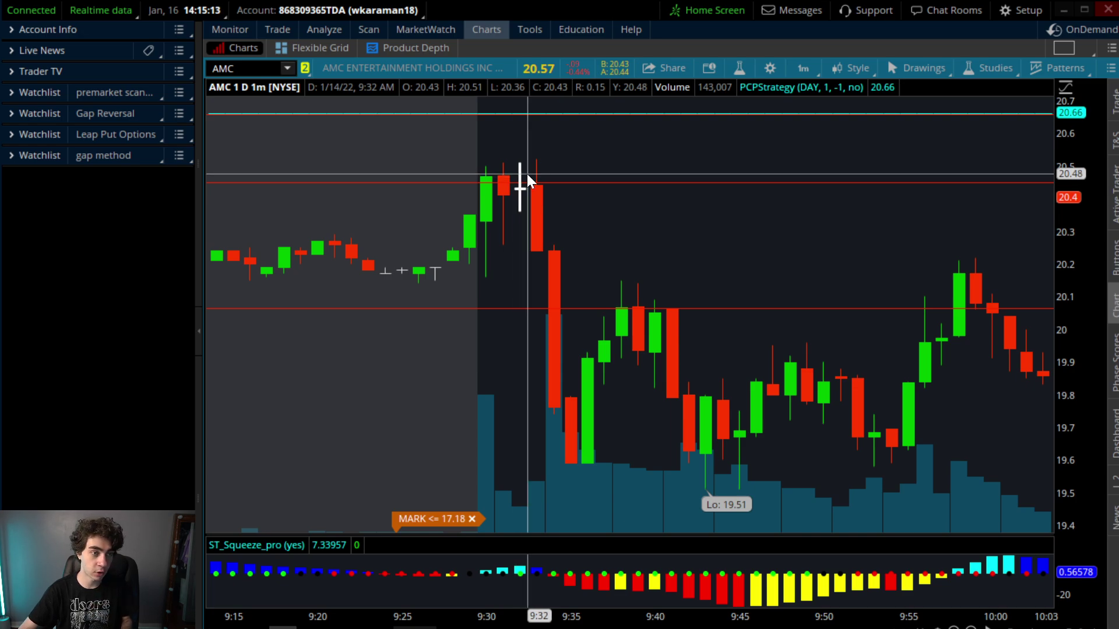
scroll(532, 153, "down", 5)
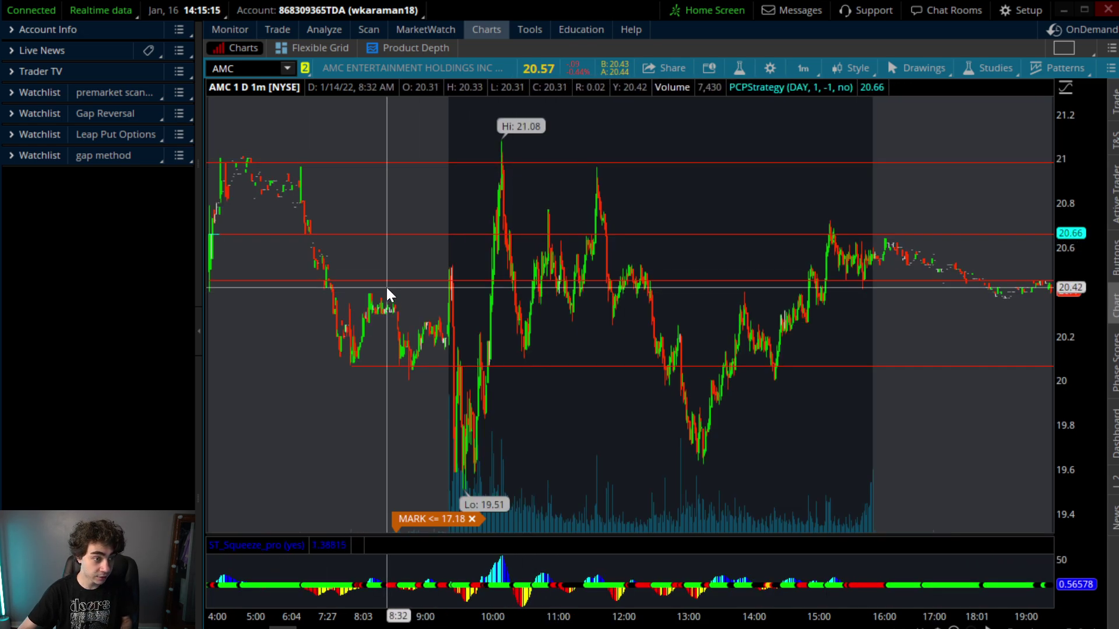
scroll(492, 242, "up", 5)
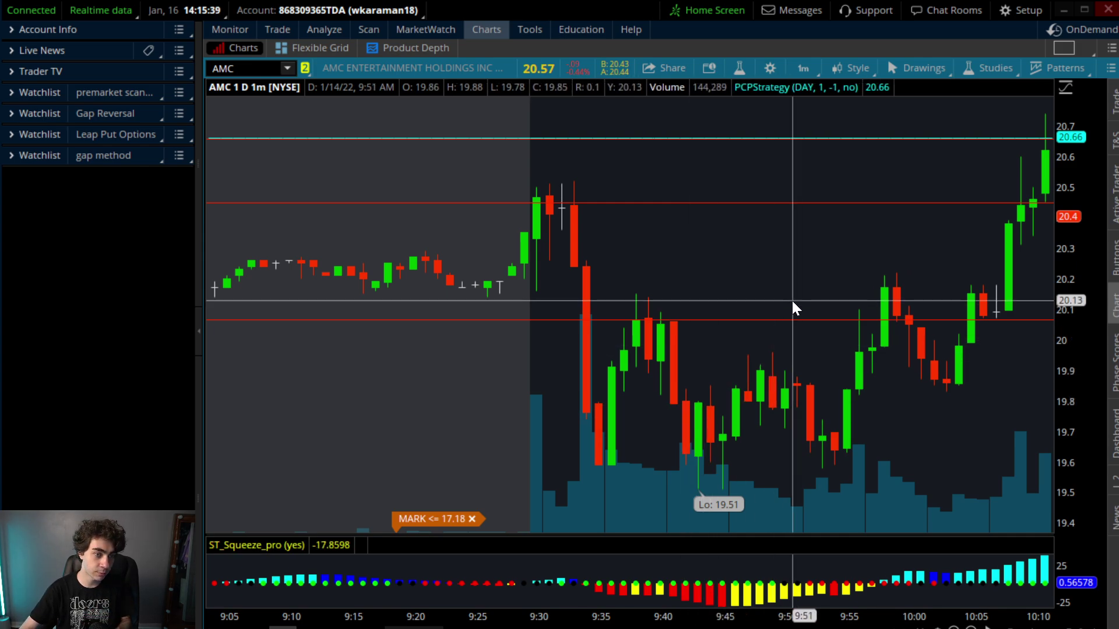
scroll(793, 306, "down", 5)
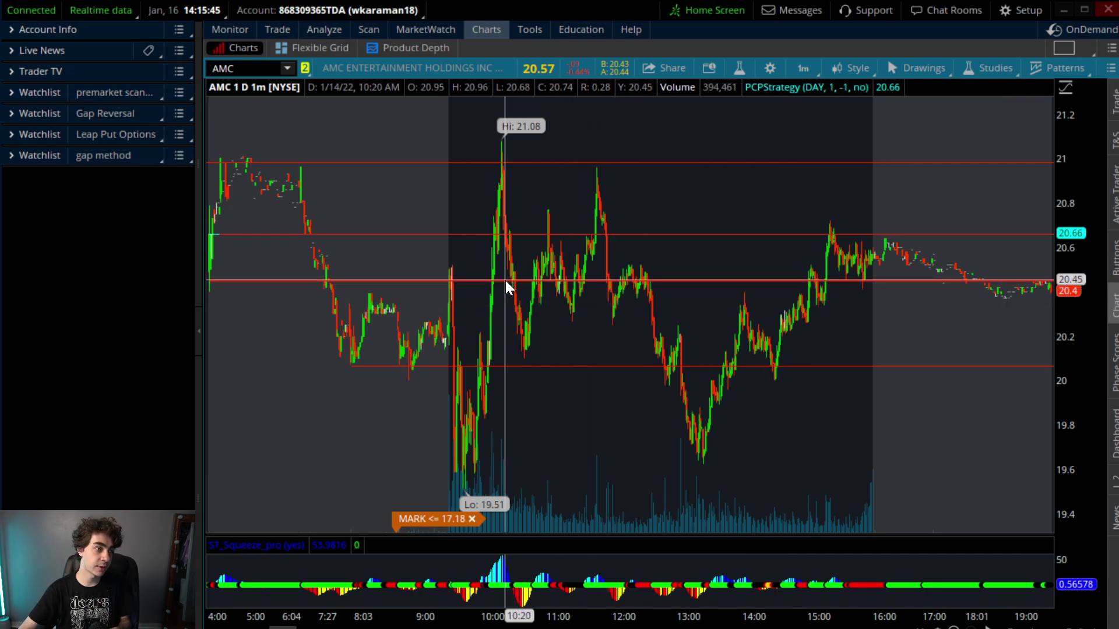
mouse_move(505, 280)
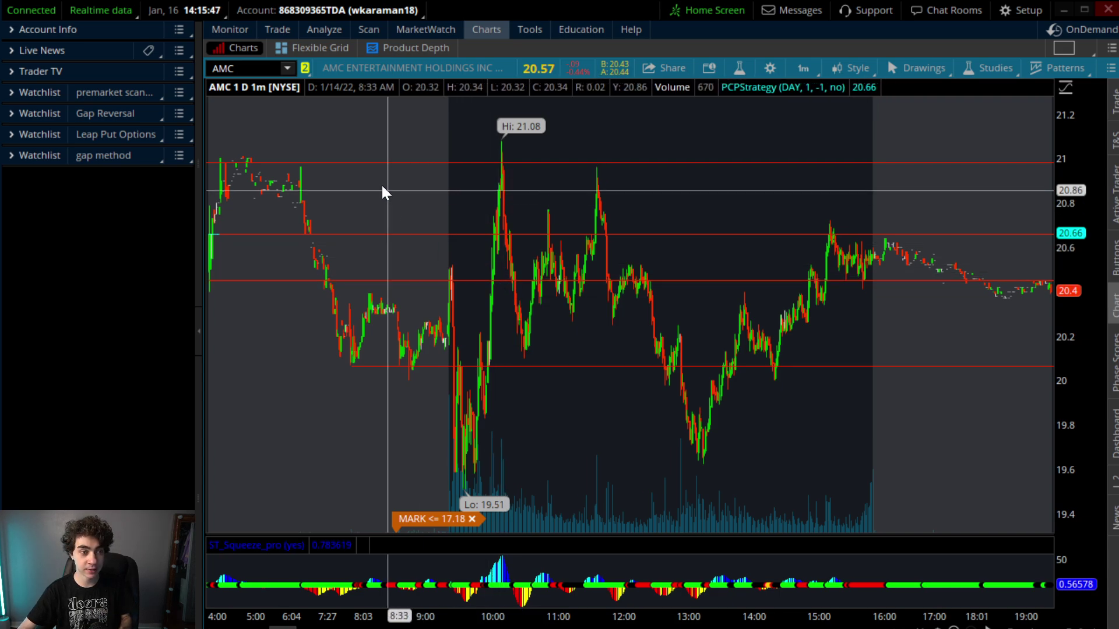
Switch the 1-minute chart to Alcoa, symbol AA.
left_click(239, 68)
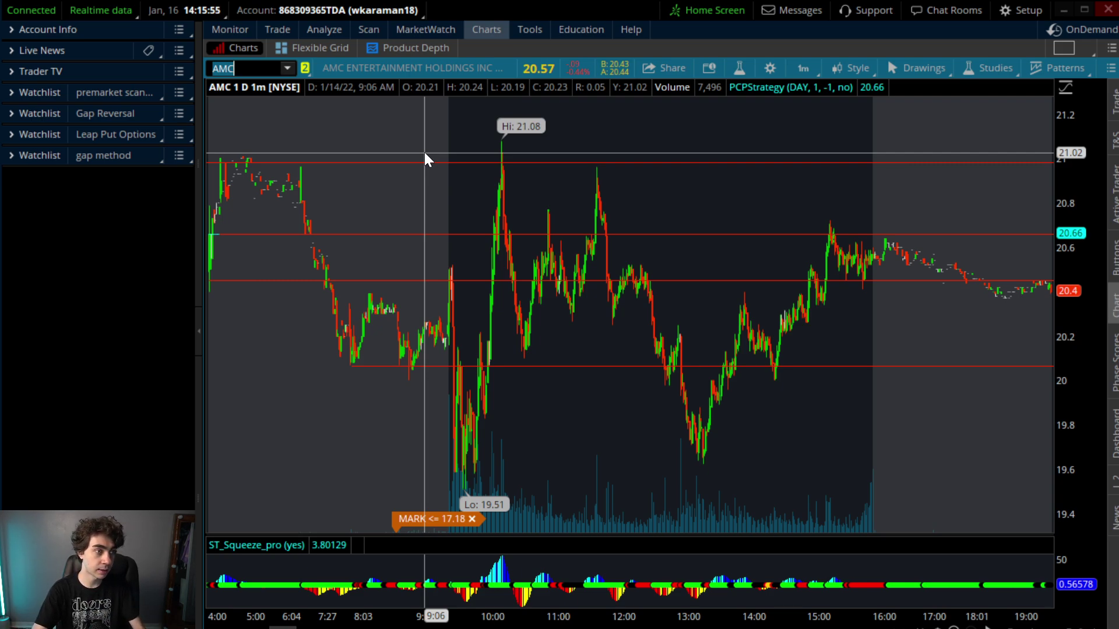
key("BackSpace")
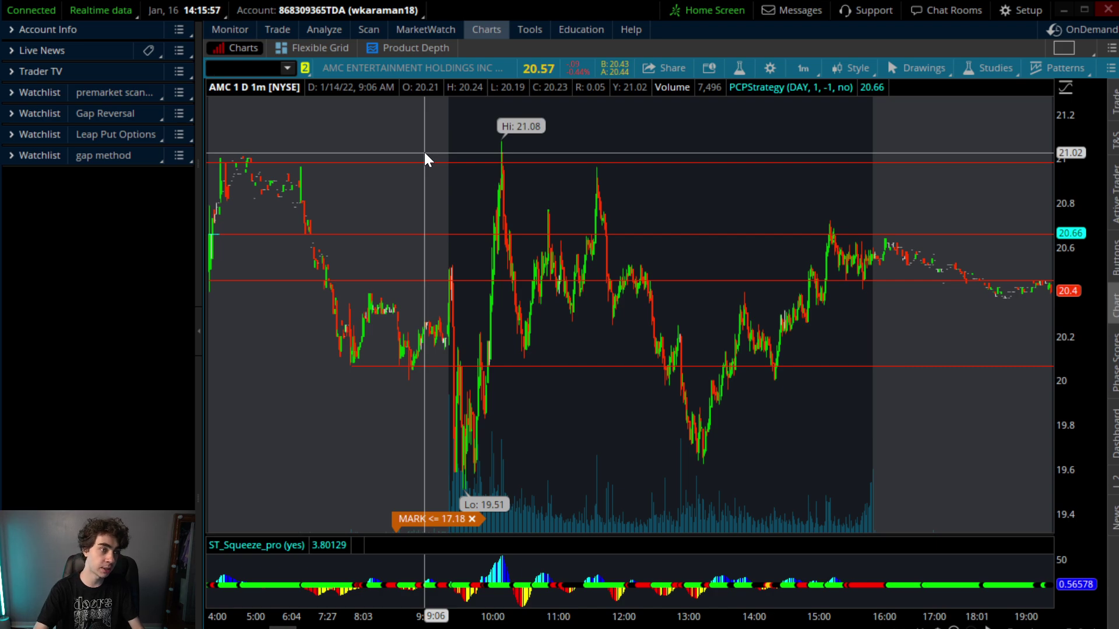
type("AA")
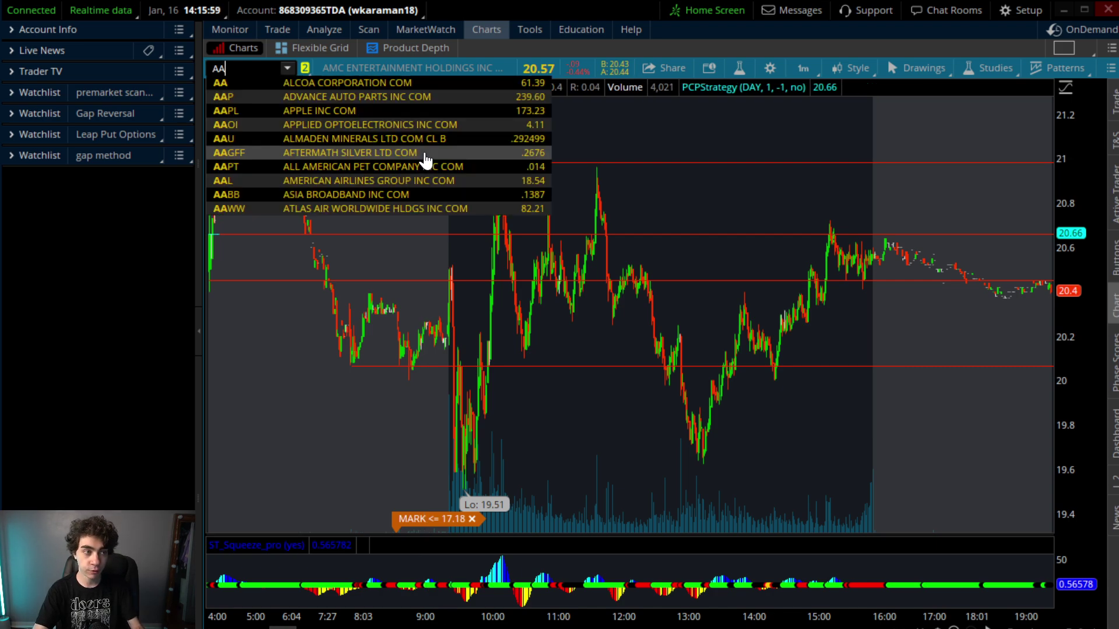
key("Return")
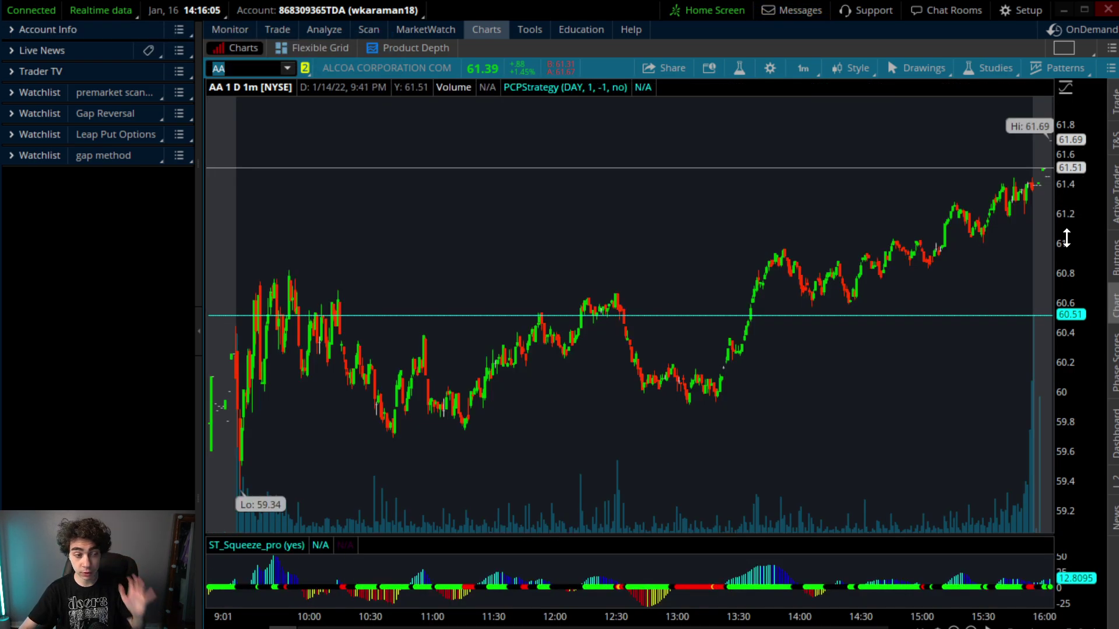
Return the chart to the symbol SPY.
type("A")
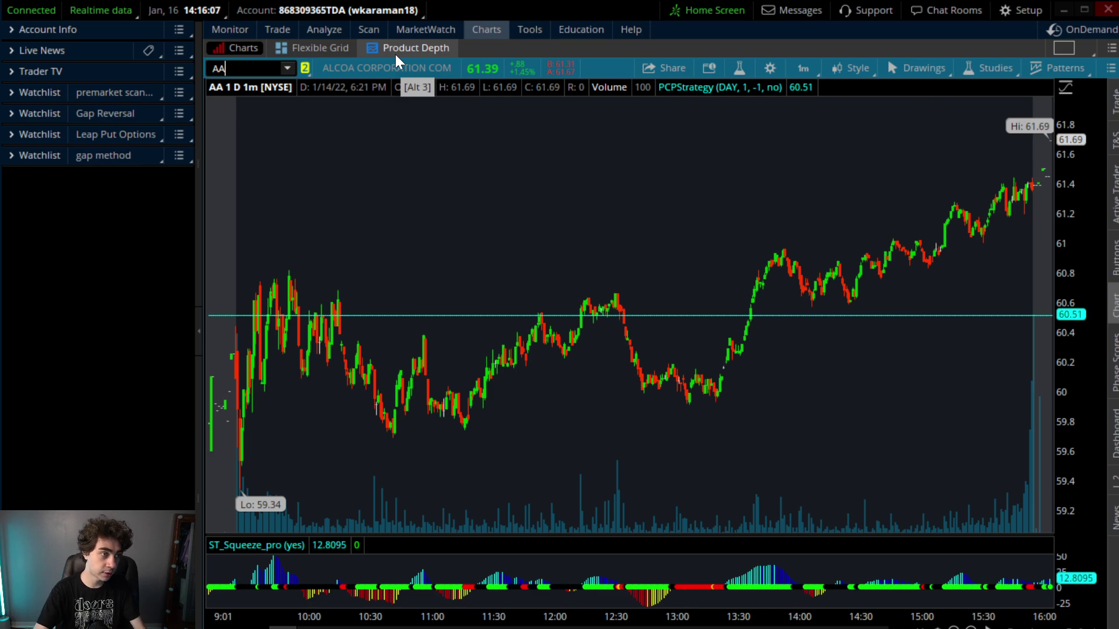
key("BackSpace")
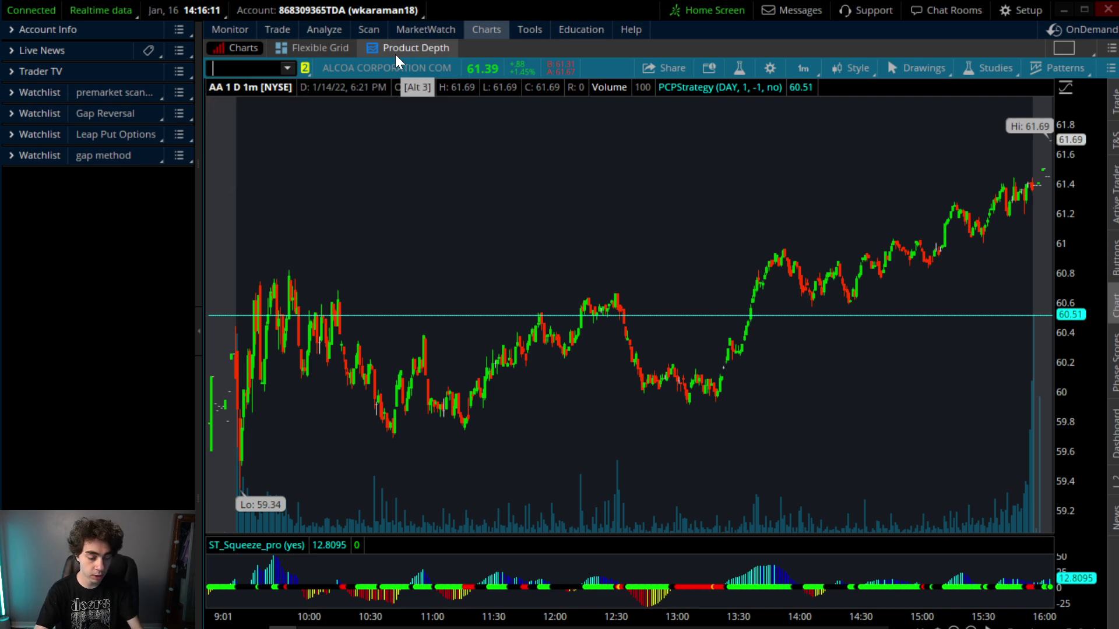
type("SPY")
key("Return")
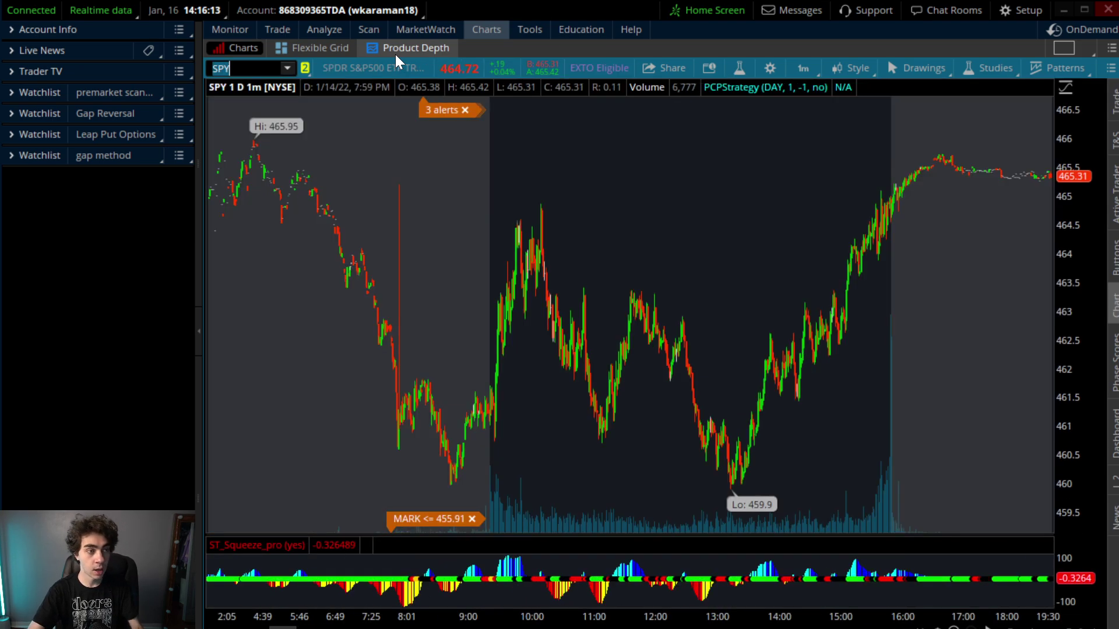
Change the SPY chart to the 1 Y : 1D time frame and zoom in on the most recent daily candles.
mouse_move(461, 49)
left_click(811, 67)
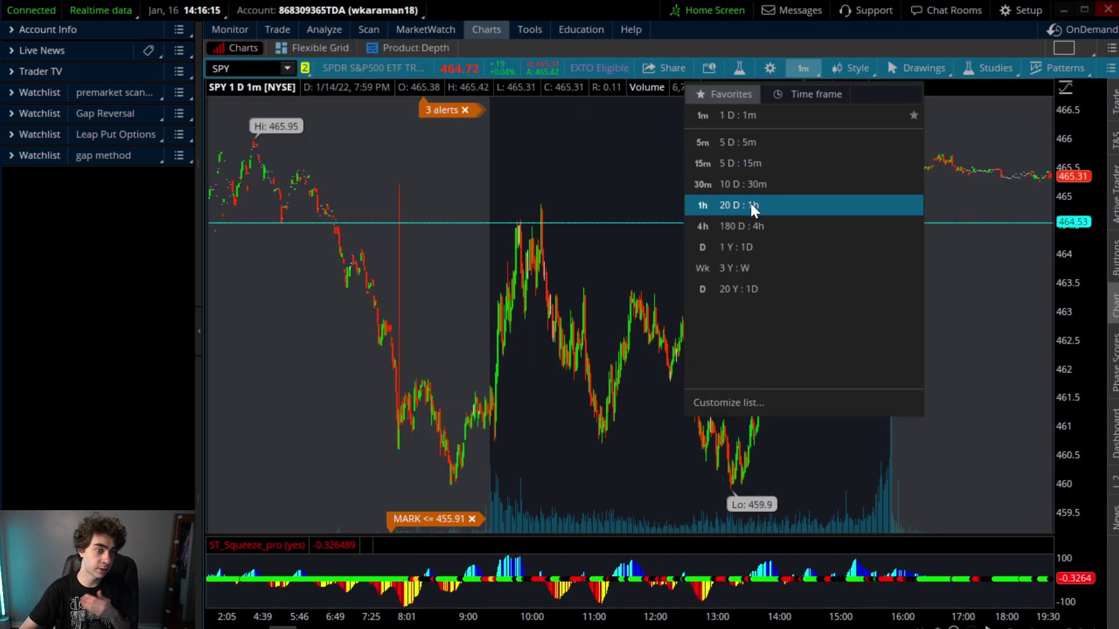
left_click(739, 250)
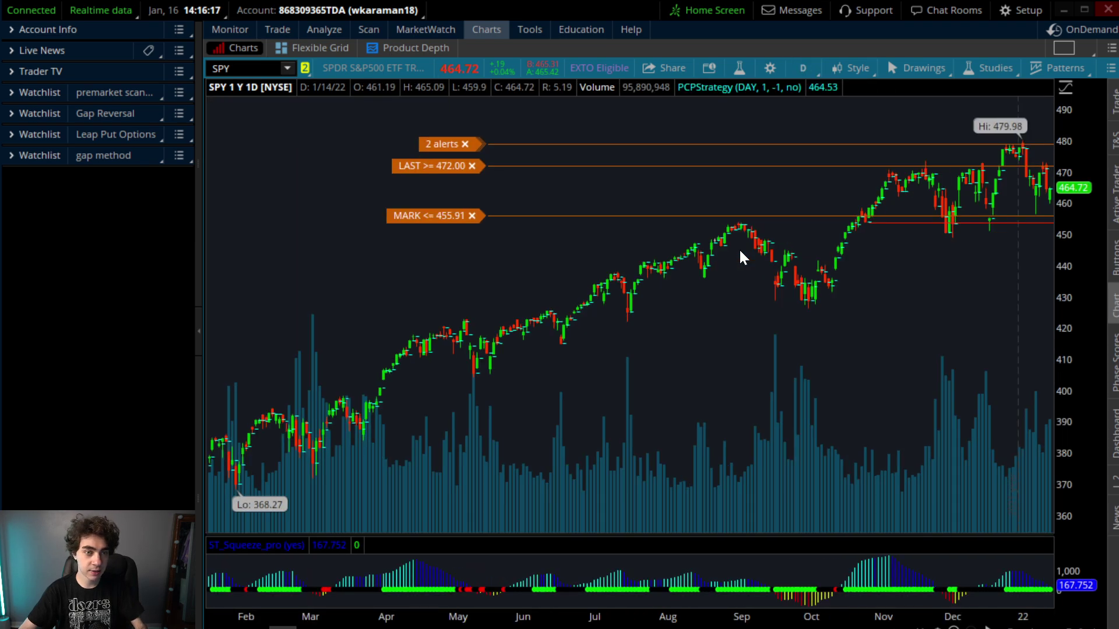
left_click_drag(761, 246, 1043, 221)
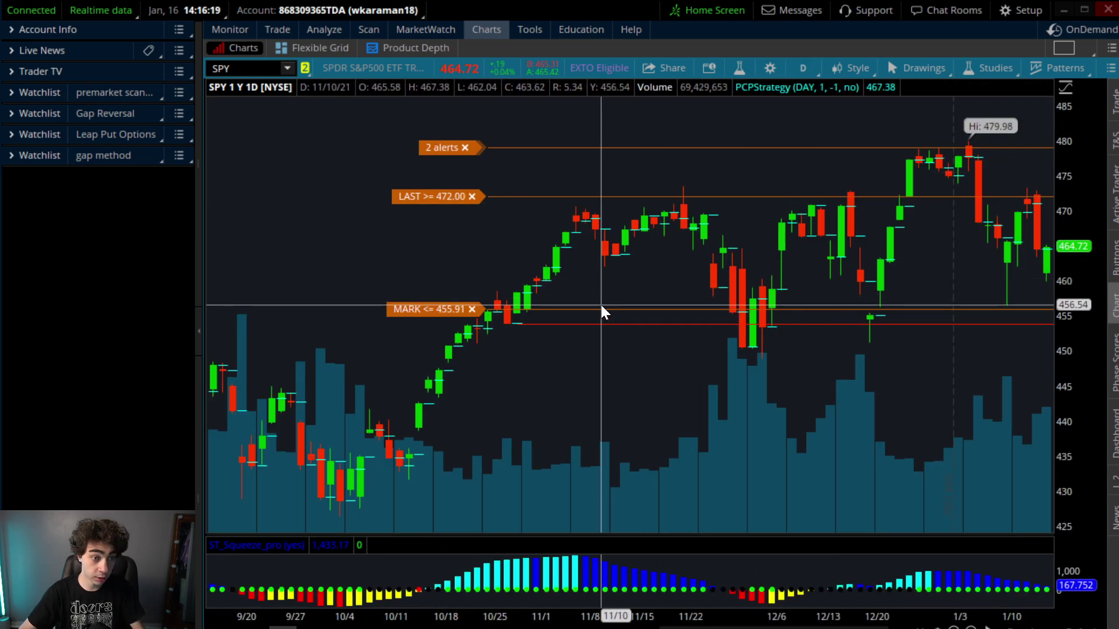
left_click_drag(600, 304, 724, 290)
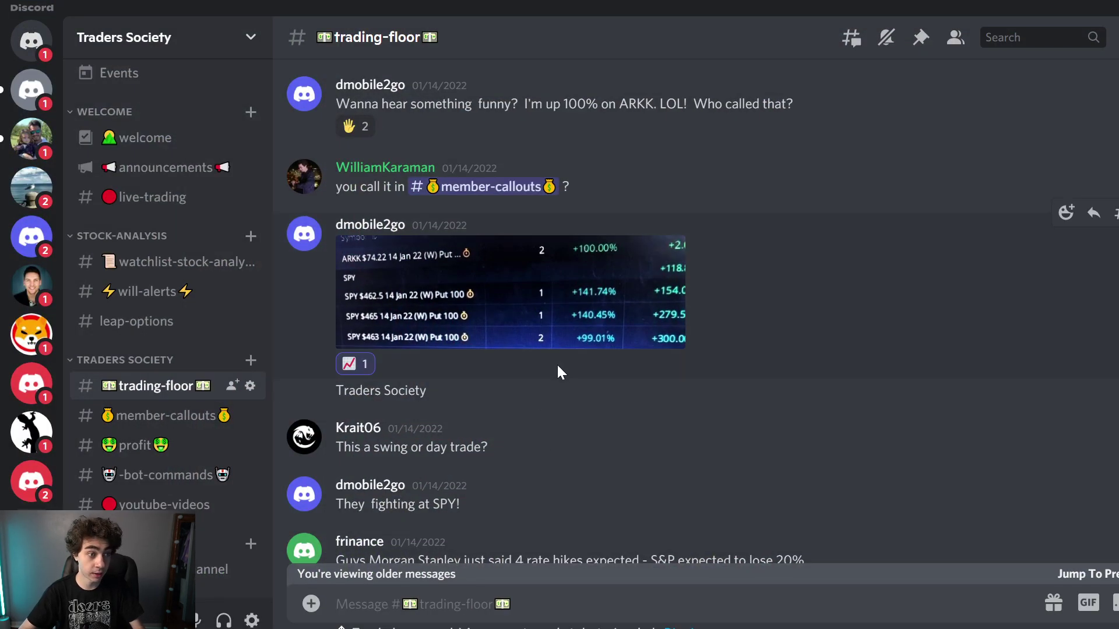
In Discord's trading-floor channel, enlarge the screenshot of ARKK and SPY put gains, and close it after viewing.
left_click(528, 288)
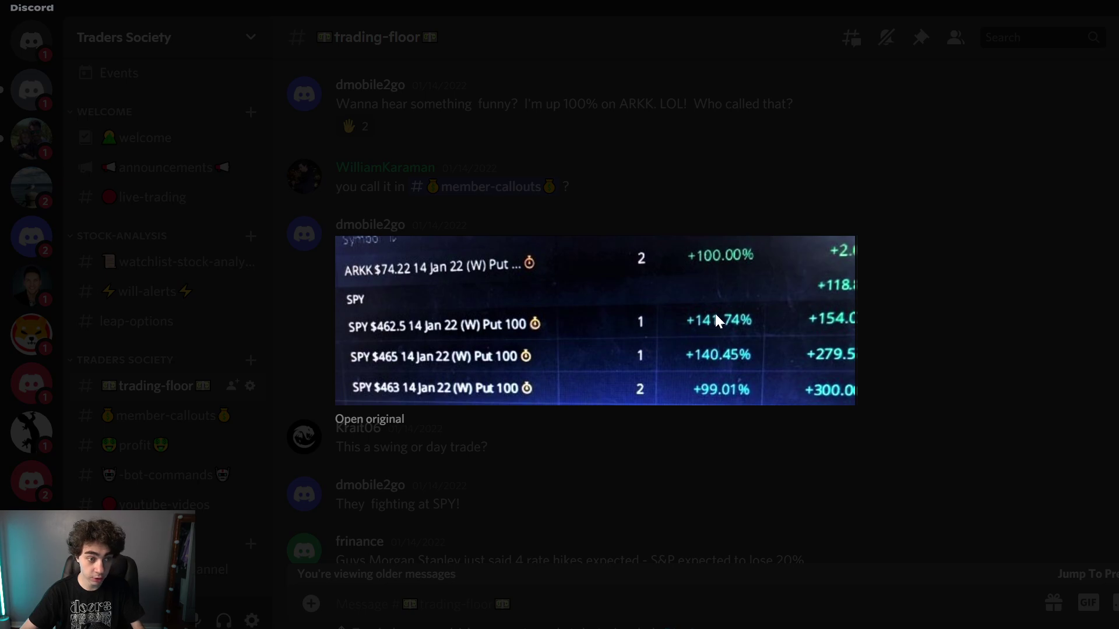
left_click(1084, 300)
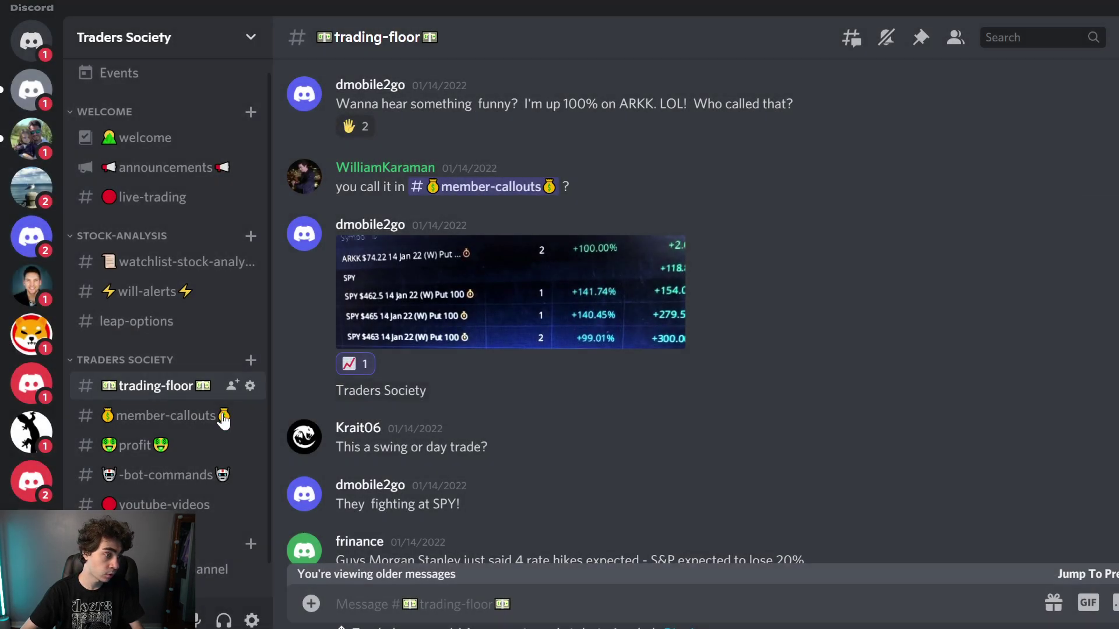
Open the profit channel and examine the enlarged PTON options profit screenshot and the messages below it.
left_click(91, 452)
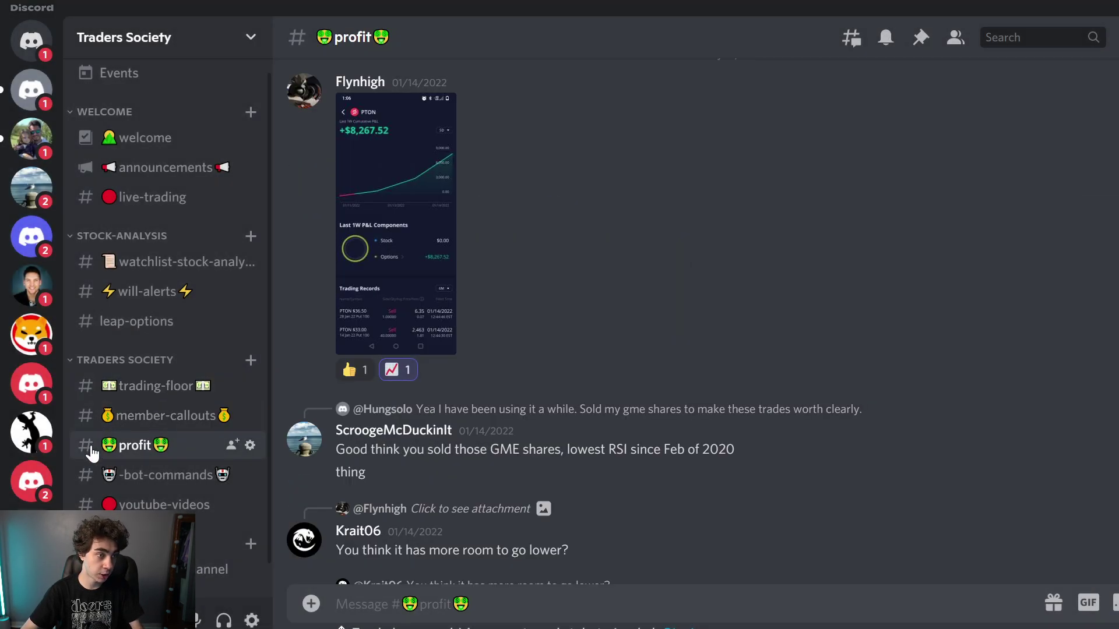
left_click(426, 221)
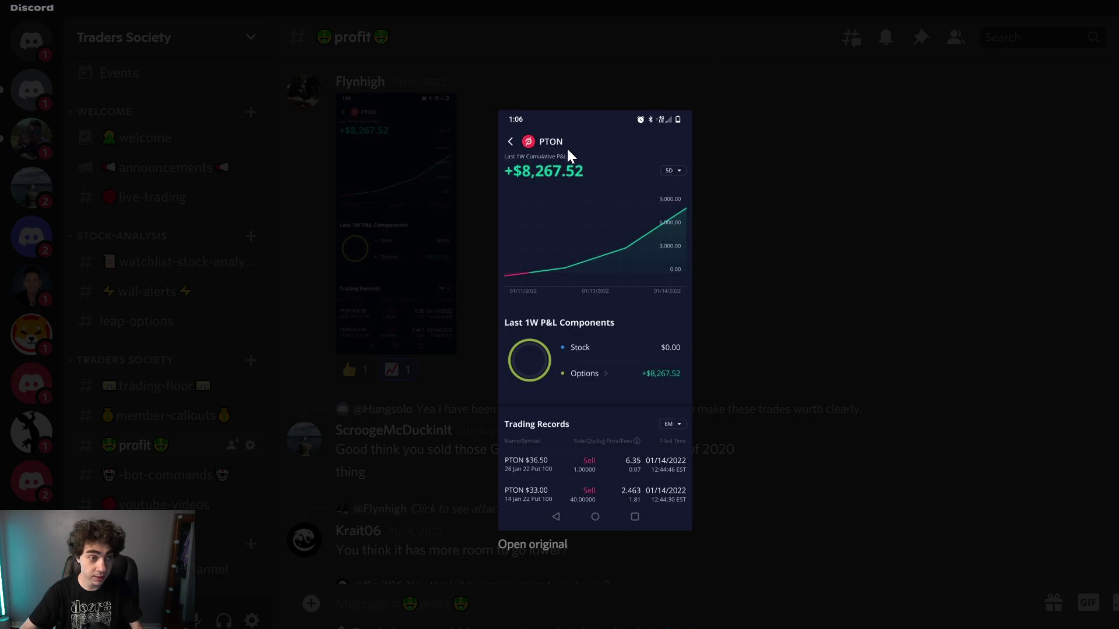
left_click(775, 233)
scroll(576, 258, "down", 5)
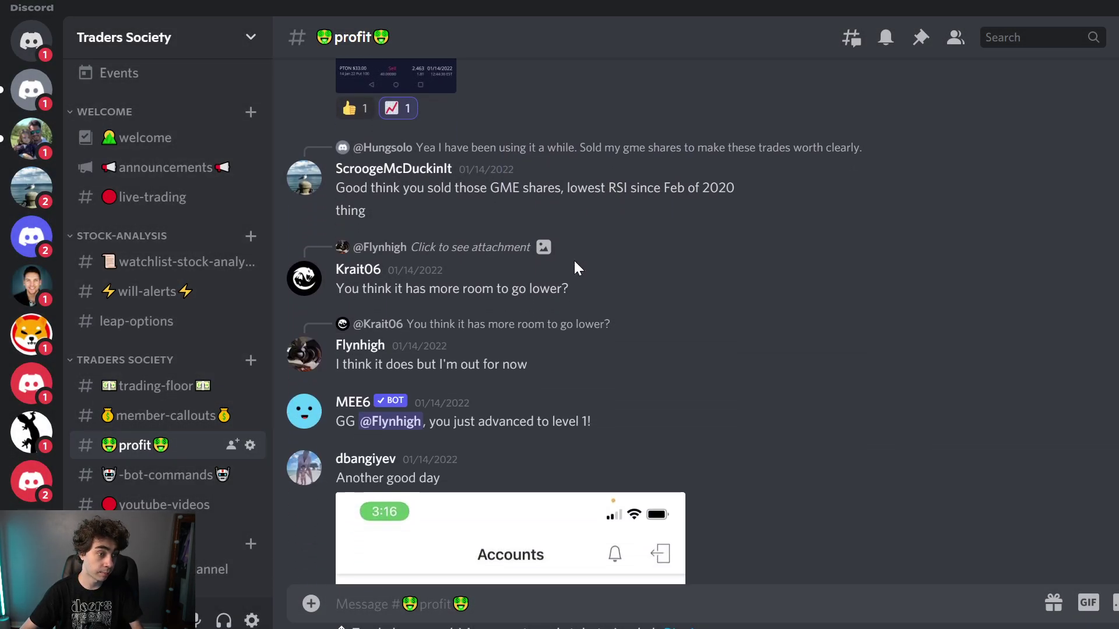
scroll(575, 268, "up", 5)
left_click(434, 270)
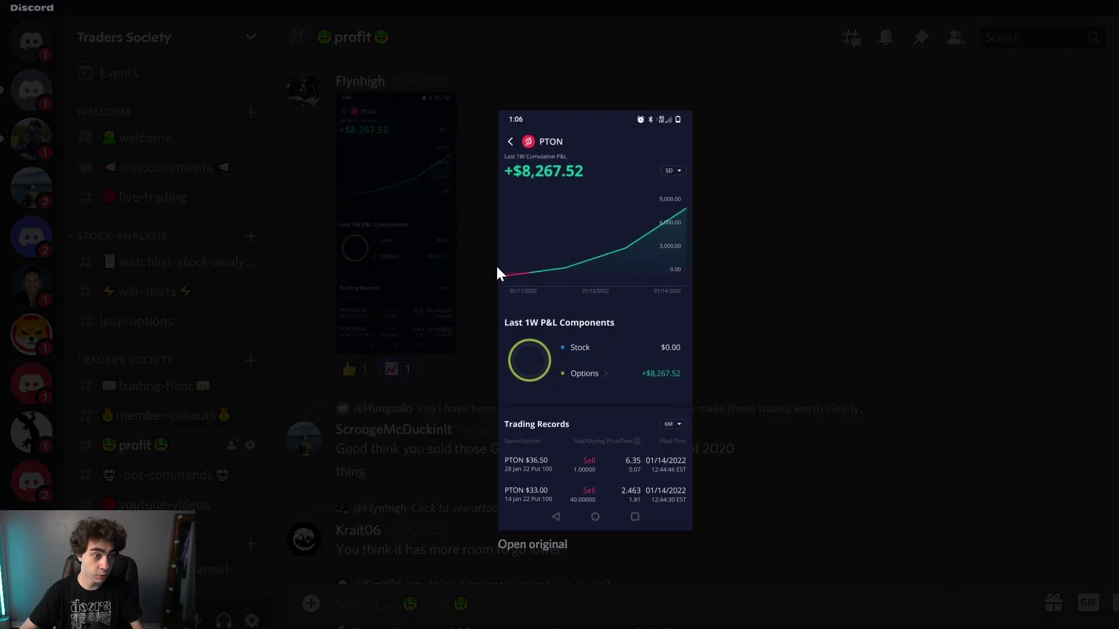
Close the PTON screenshot, find the BBIG position screenshot in the profit channel, enlarge it to view the gain, and close it.
left_click(816, 248)
scroll(699, 268, "down", 5)
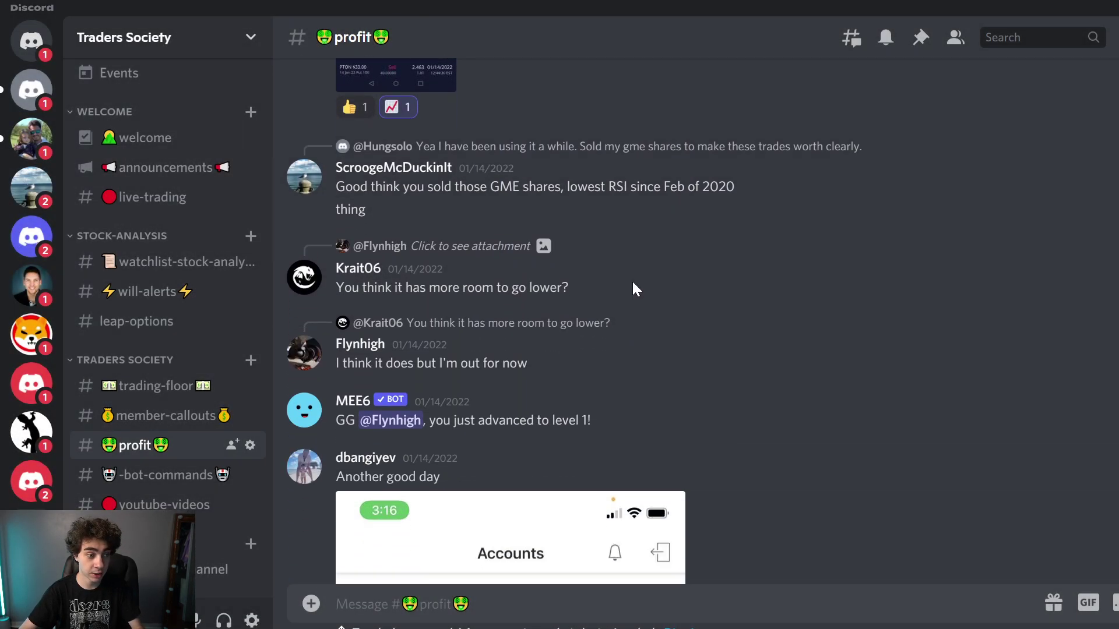
scroll(635, 289, "down", 2)
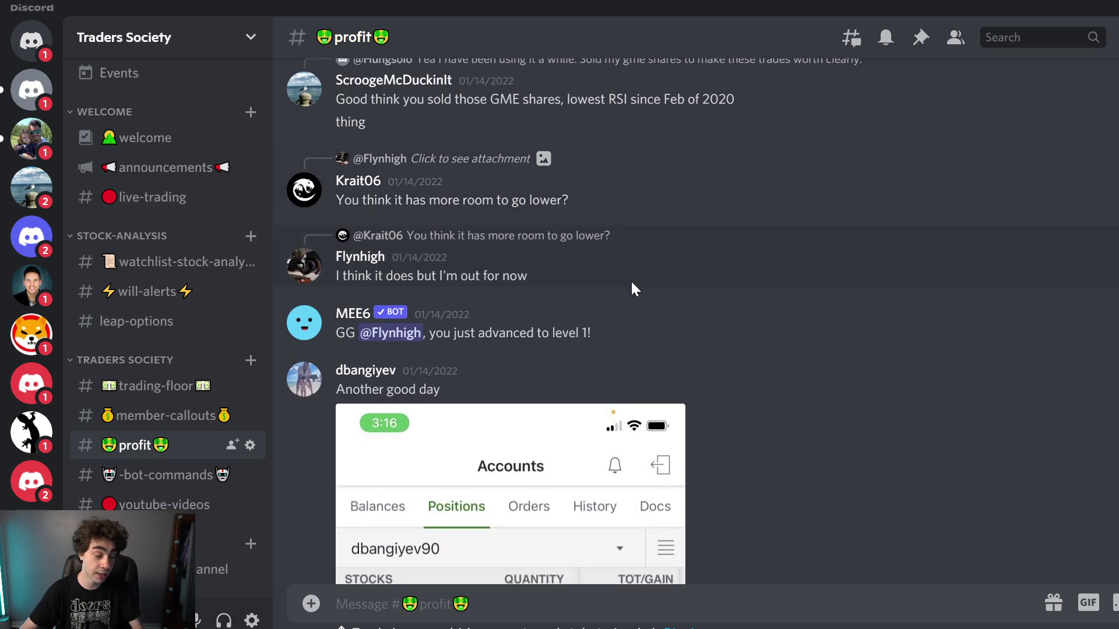
scroll(635, 289, "down", 3)
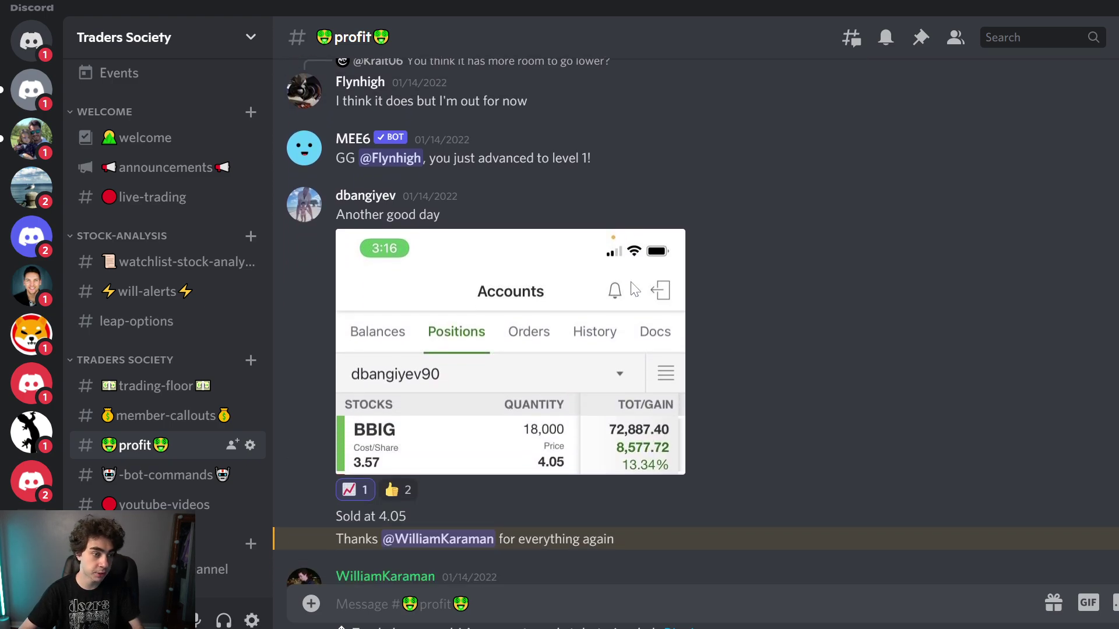
left_click(554, 306)
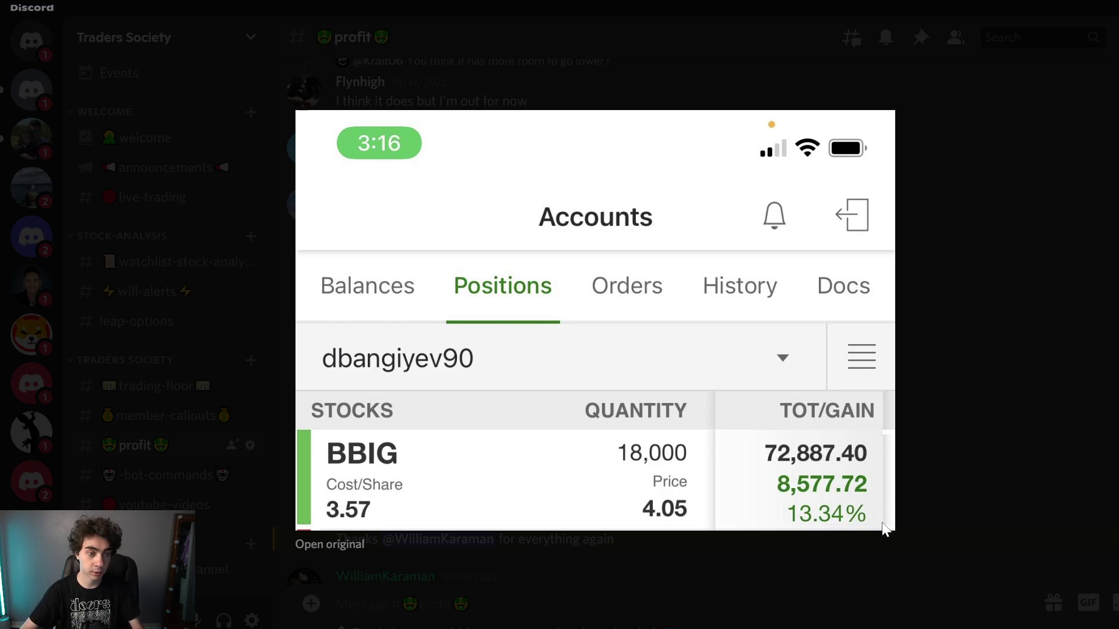
left_click(979, 433)
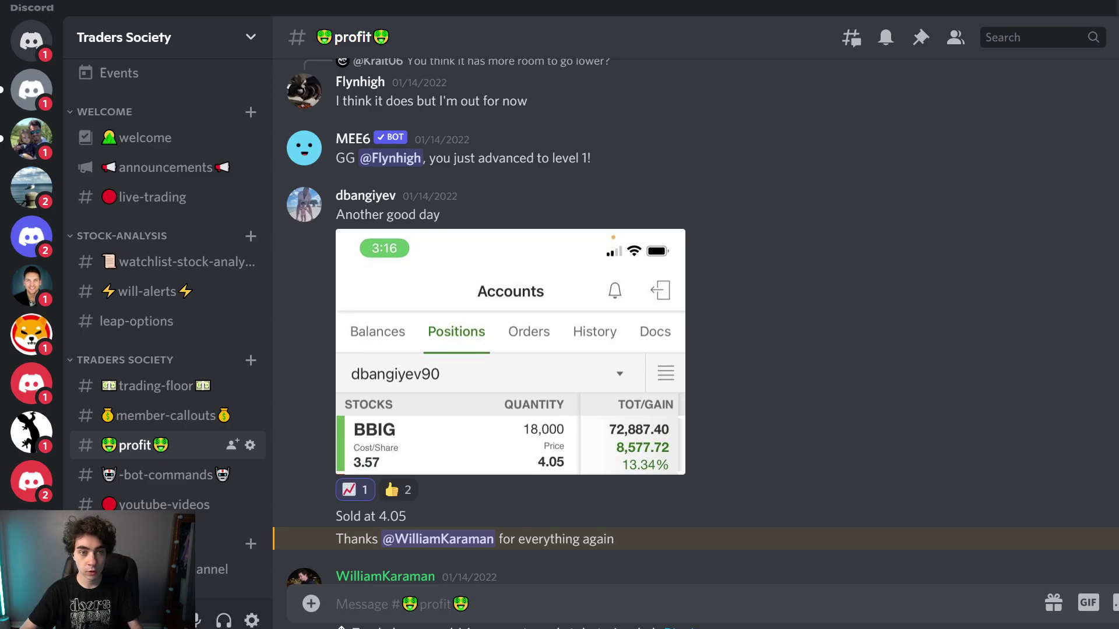
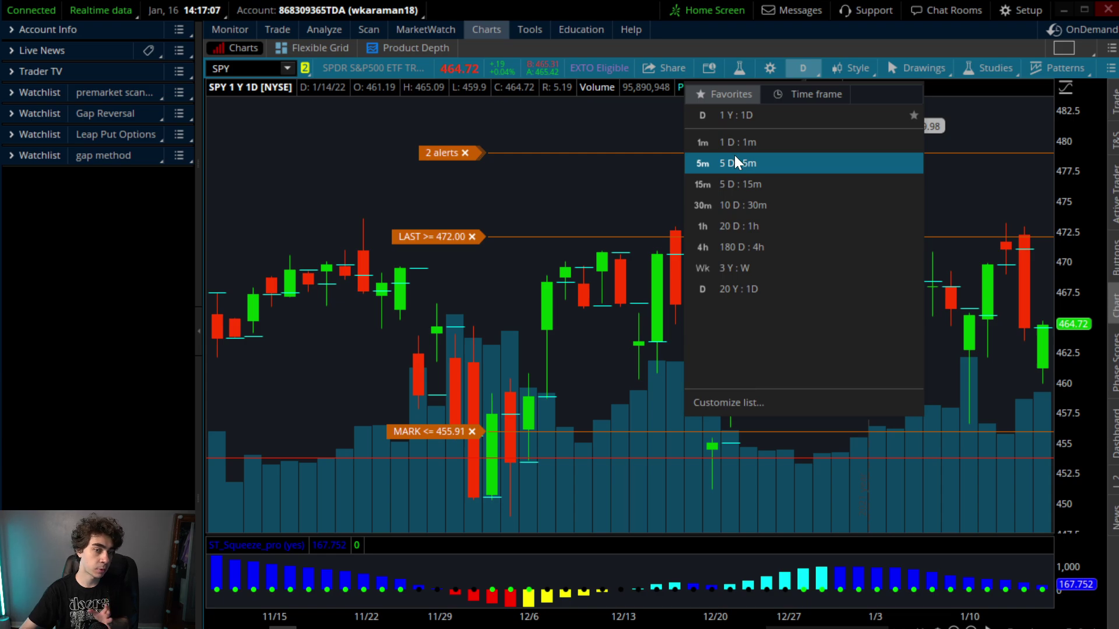
Switch to the SPY chart in thinkorswim, set it to 5 D : 5m, and examine the January 14 price action around the PCPStrategy line.
left_click(734, 157)
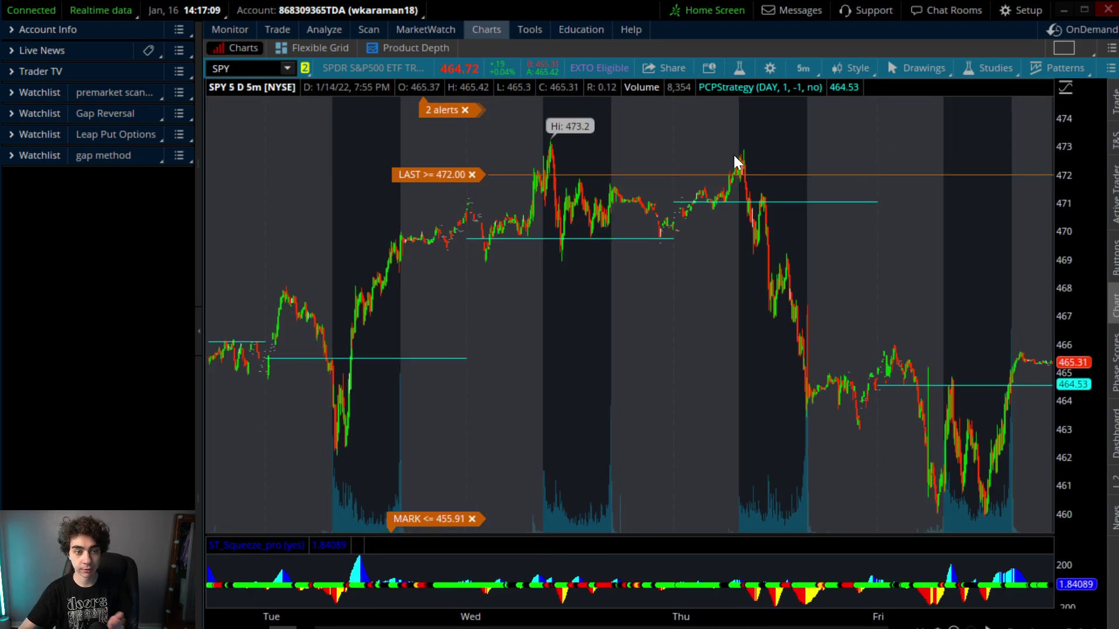
left_click_drag(782, 174, 949, 209)
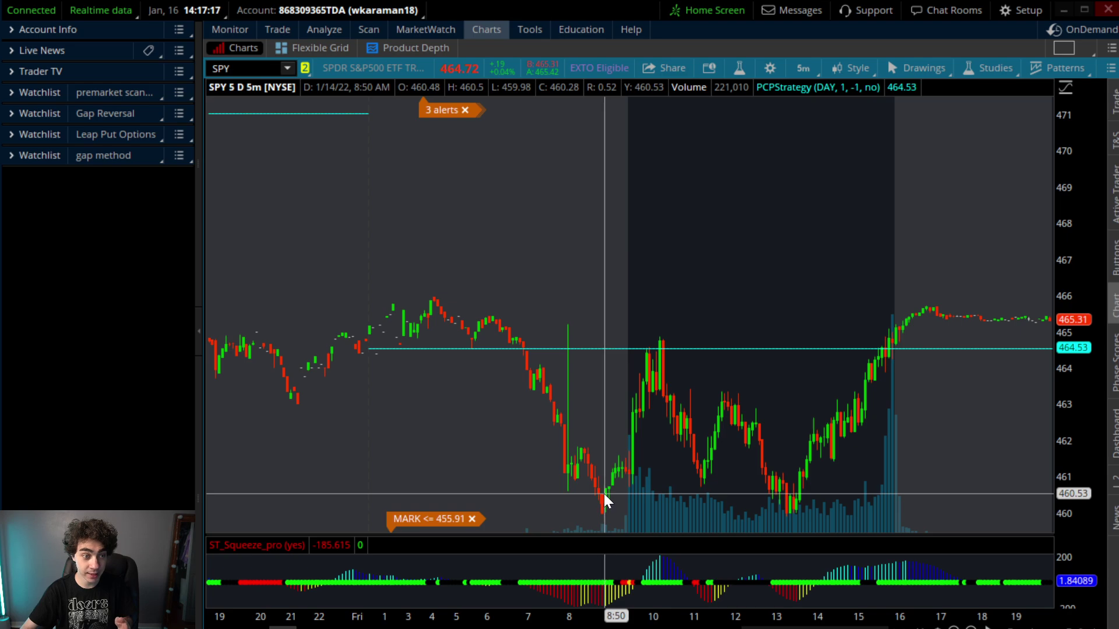
left_click_drag(569, 259, 743, 246)
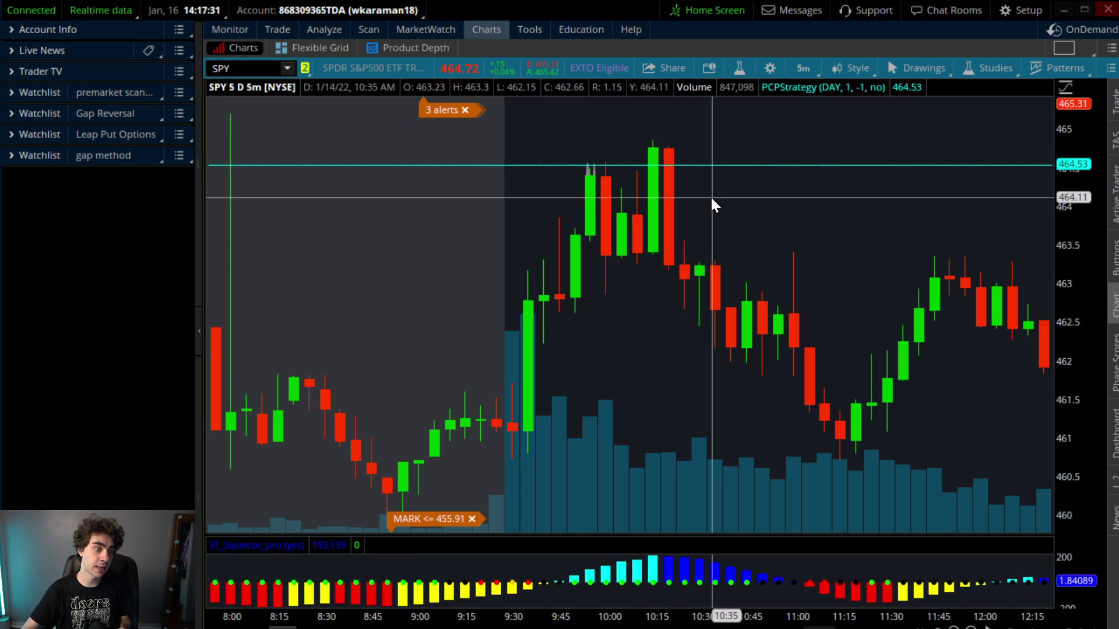
scroll(711, 196, "down", 5)
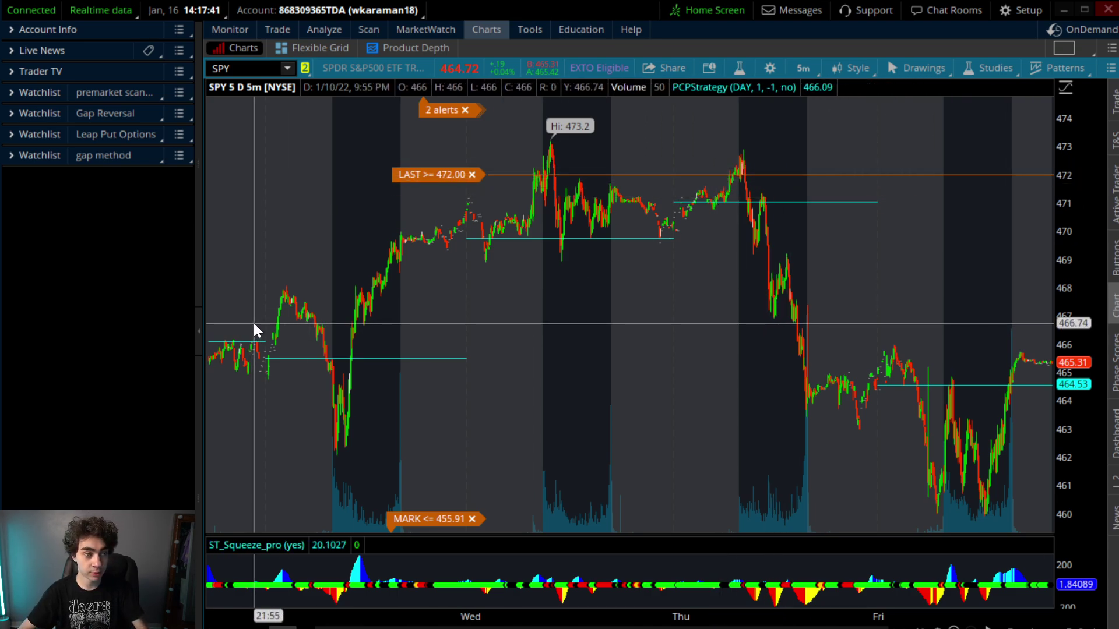
left_click_drag(255, 325, 1051, 117)
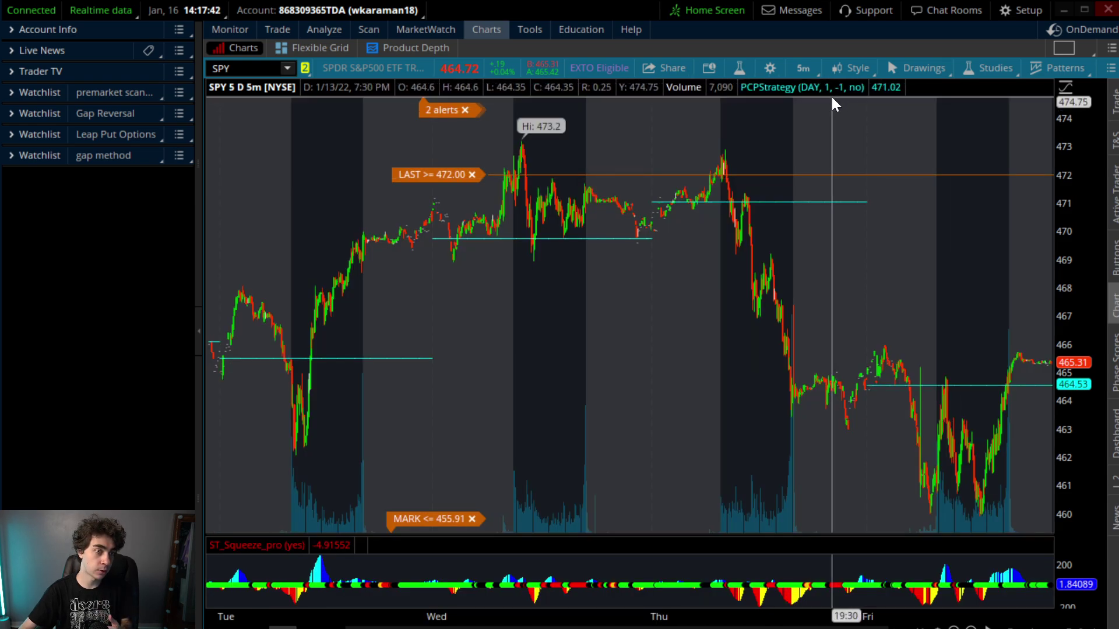
Change the SPY chart to the 10 D : 30m time frame and enlarge the most recent trading week.
left_click(805, 73)
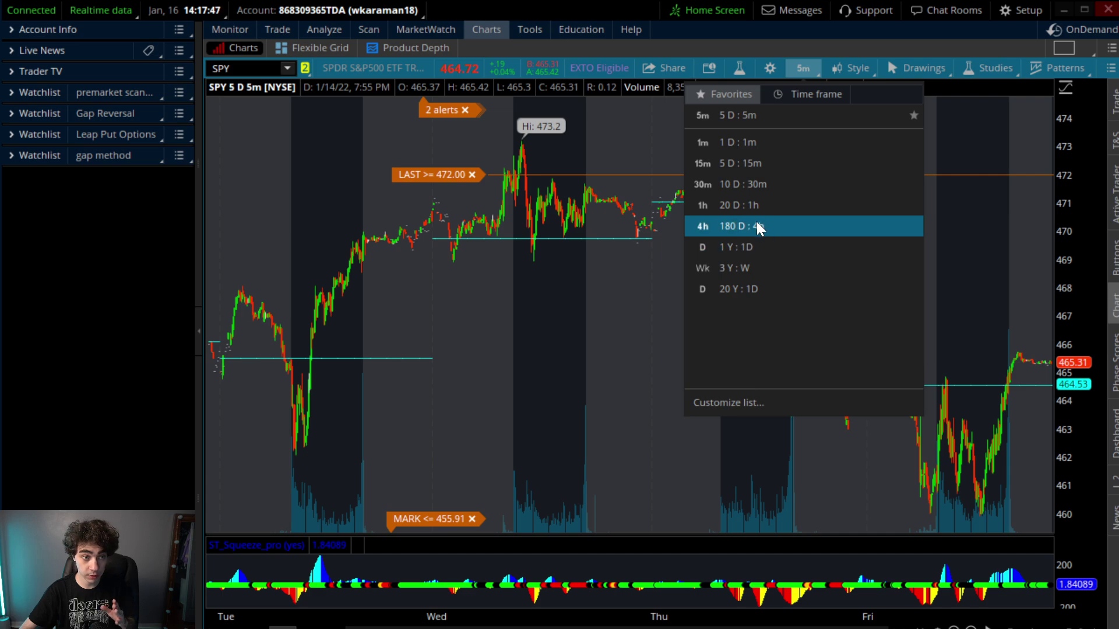
left_click(757, 185)
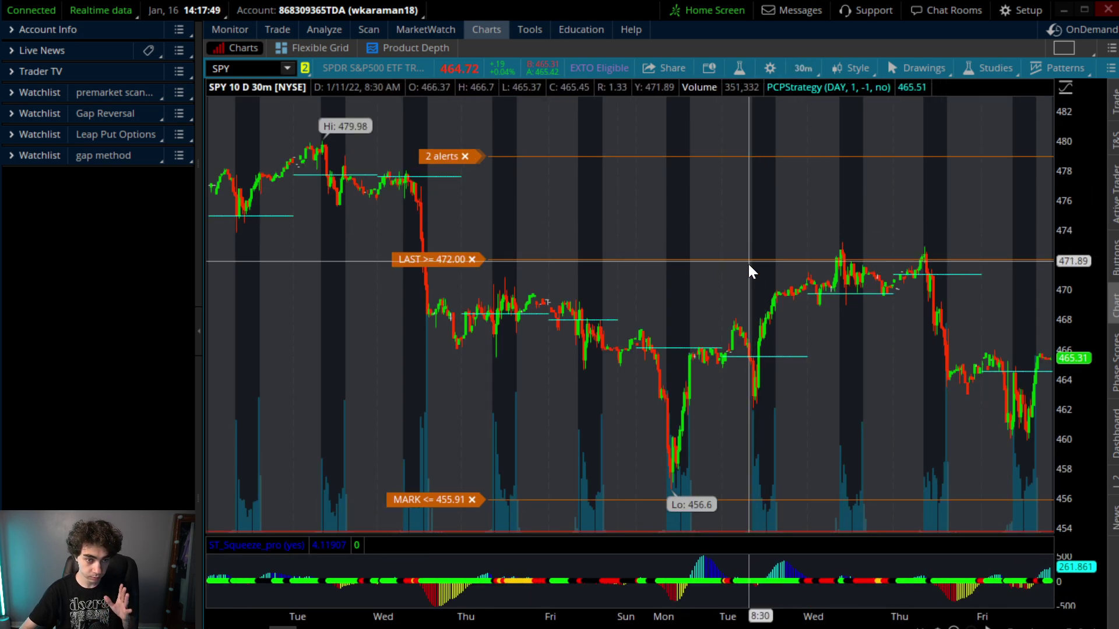
left_click_drag(646, 302, 1046, 226)
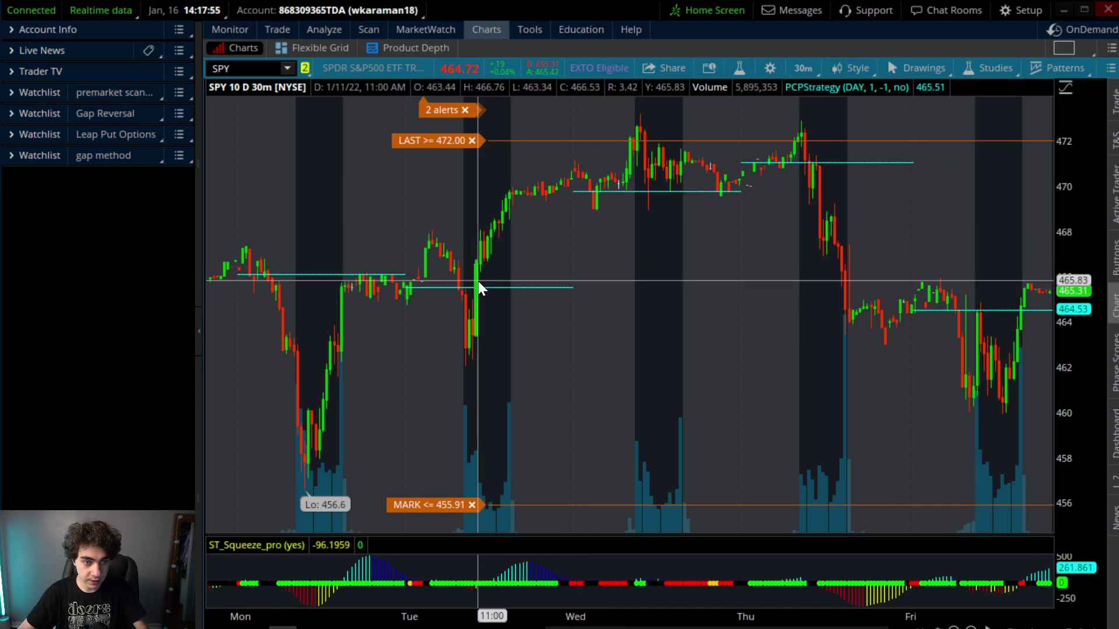
Draw horizontal price levels on the SPY chart at about 465.8 from Tuesday, and 469.8 and 472 from Wednesday.
left_click(970, 627)
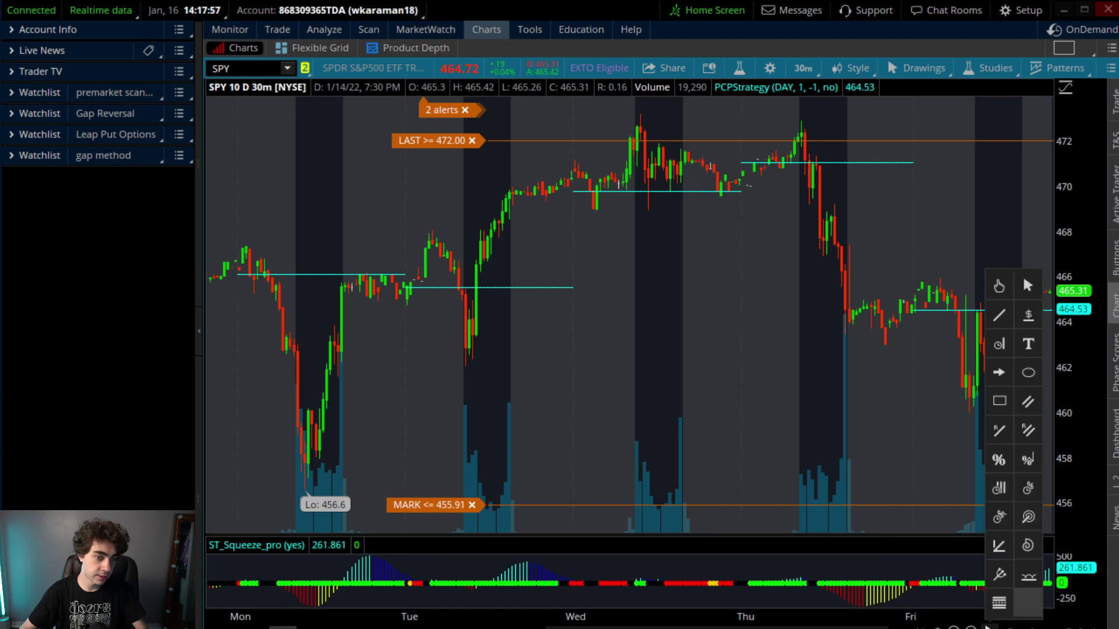
left_click(1031, 343)
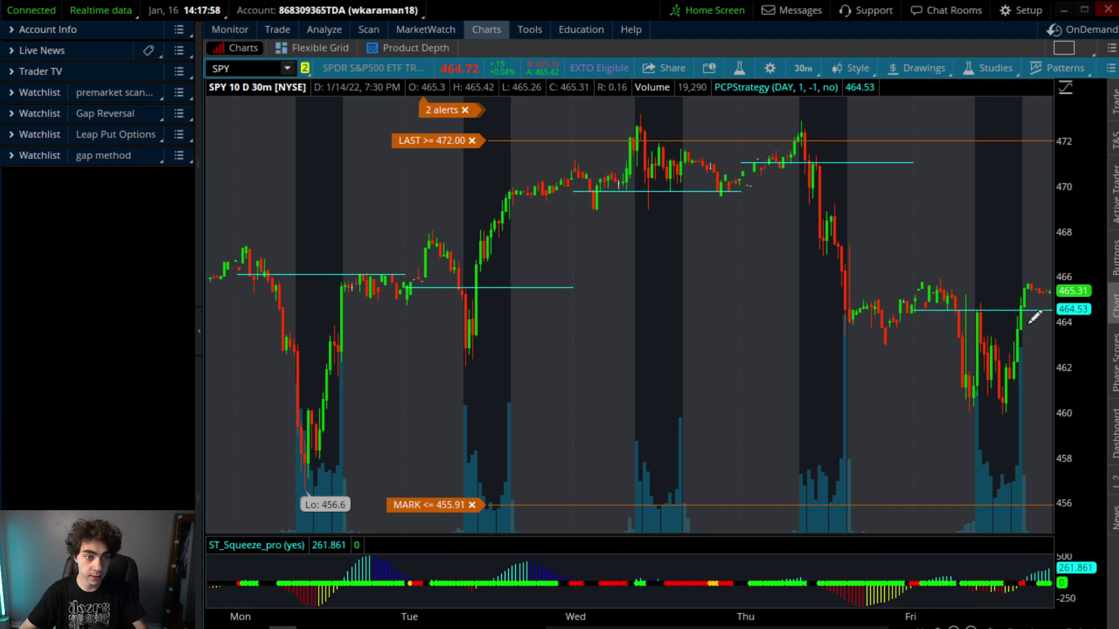
left_click(481, 281)
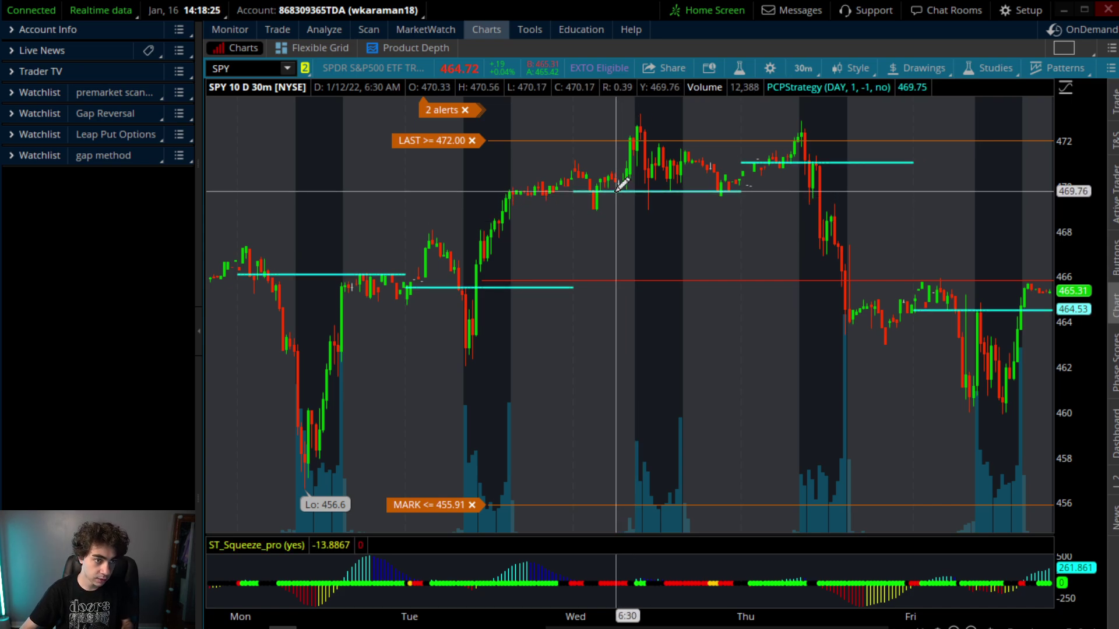
left_click(616, 191)
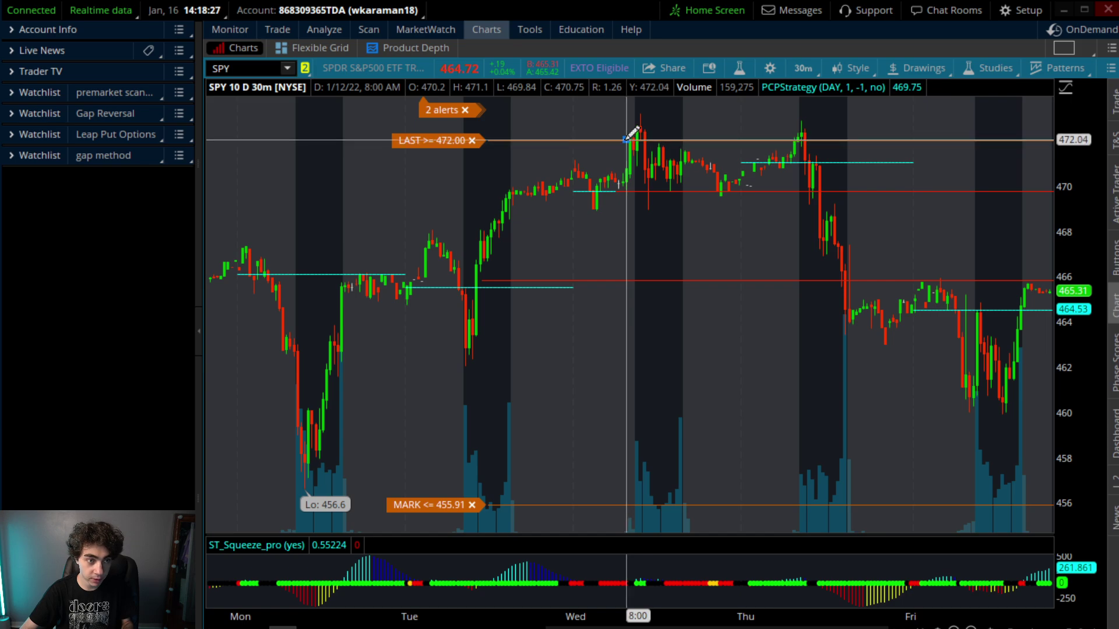
left_click(626, 139)
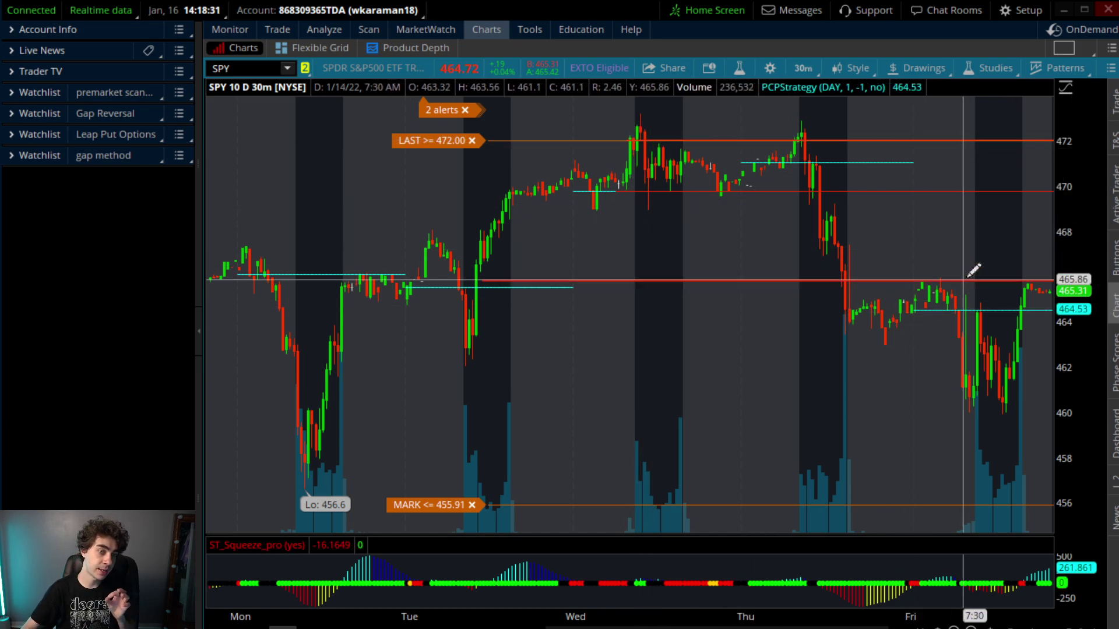
Draw a price level along Friday's PCPStrategy line at about 464.5, and return to the pointer tool.
left_click_drag(813, 324, 1049, 291)
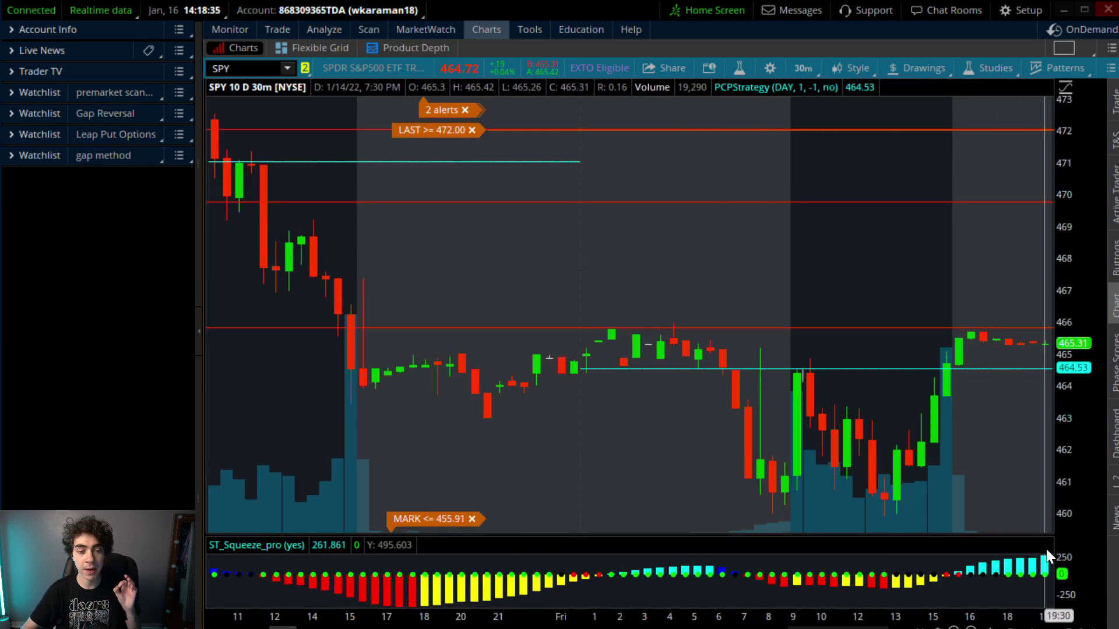
middle_click(1006, 364)
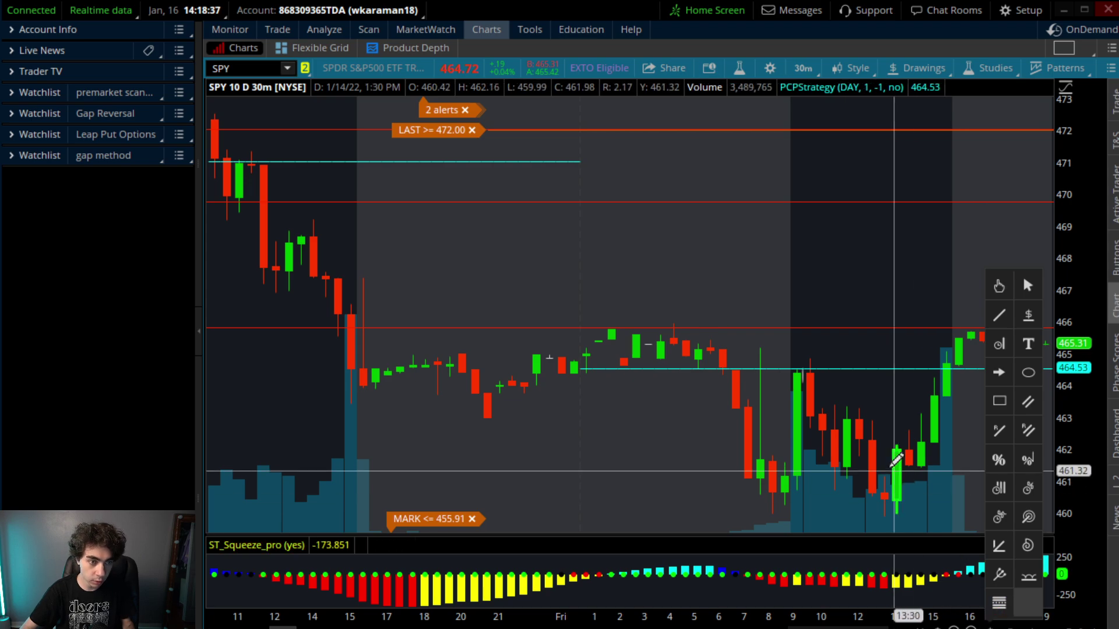
left_click(1028, 315)
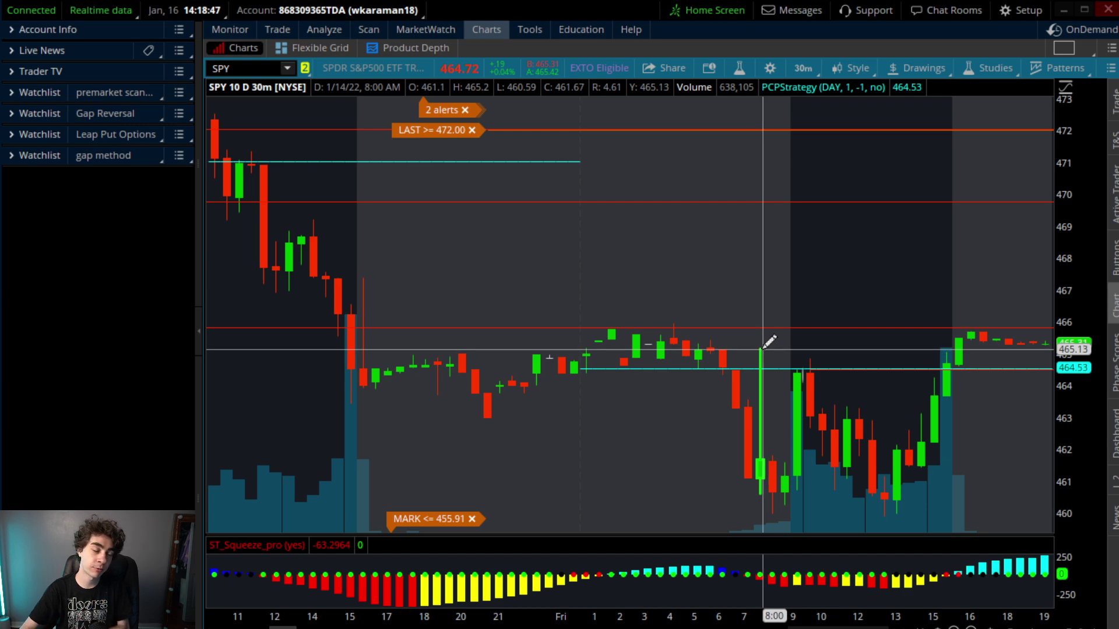
left_click(989, 626)
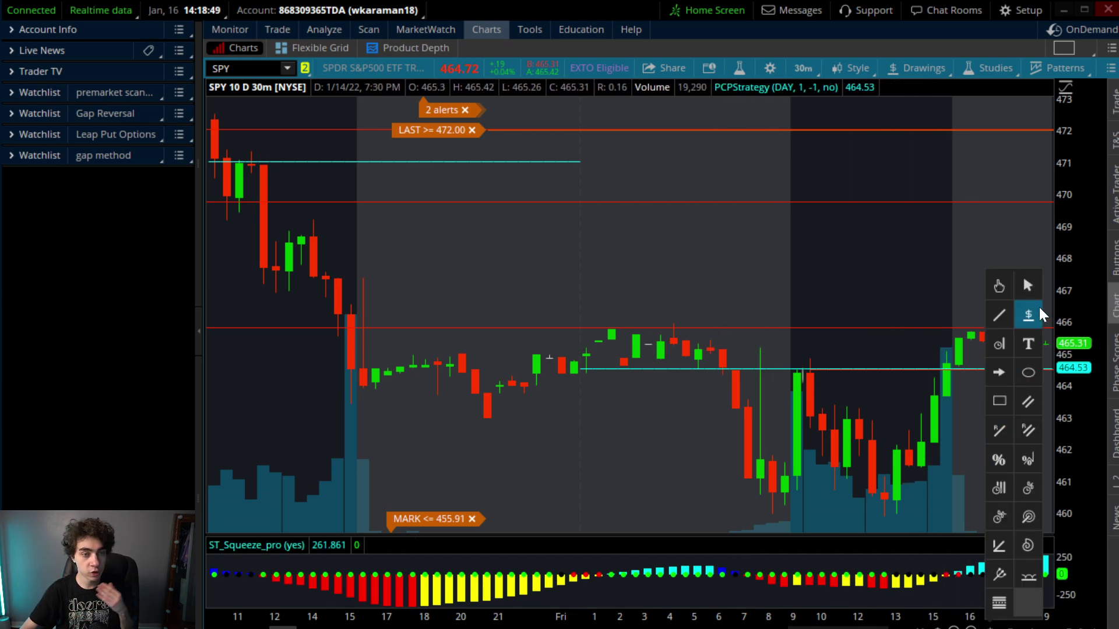
left_click(1032, 284)
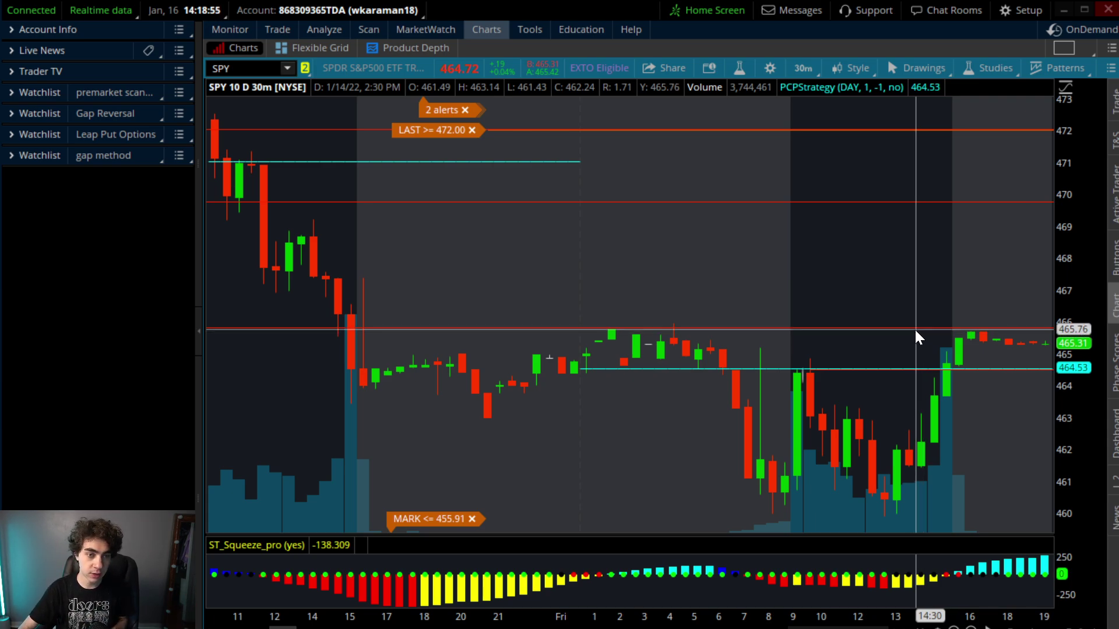
mouse_move(920, 329)
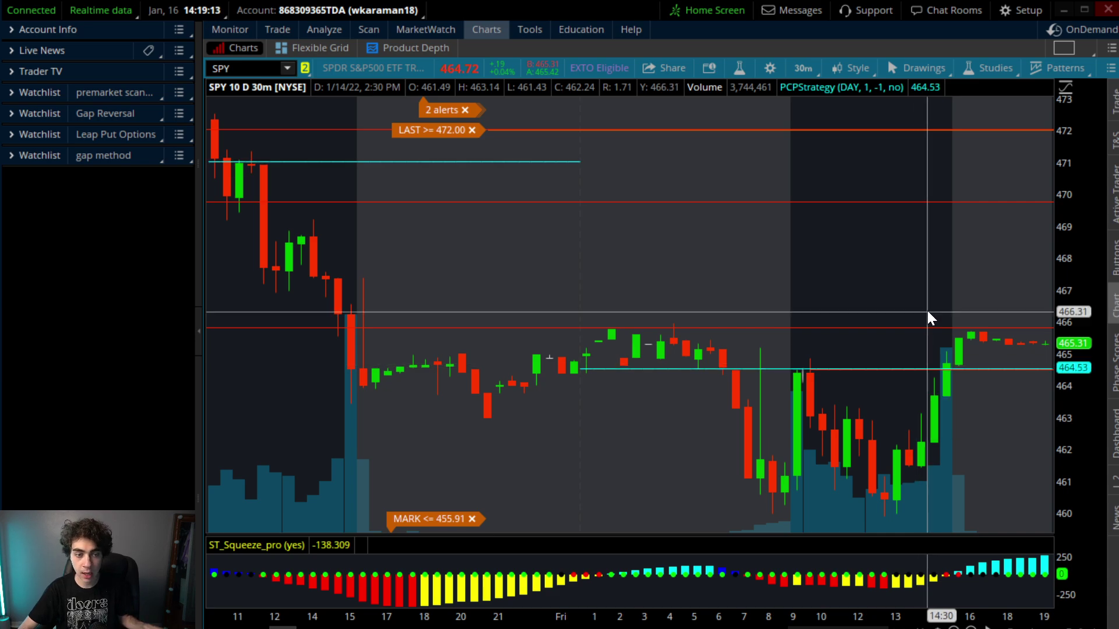
Change the SPY chart to the 1 Y : 1D time frame and enlarge the daily candles from late November to mid-January.
scroll(926, 305, "down", 5)
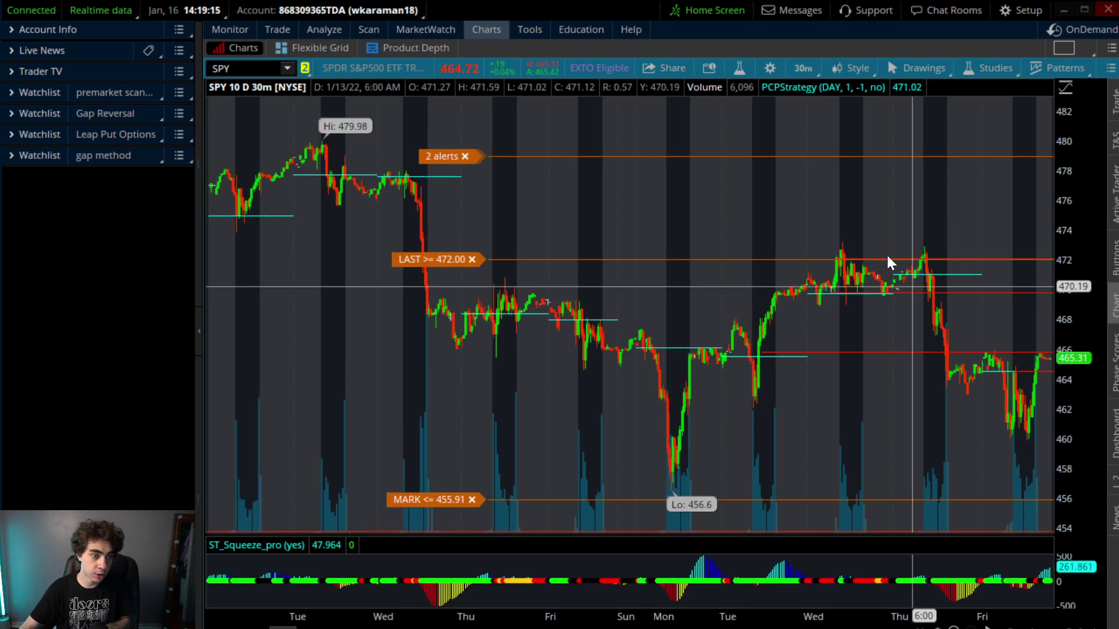
left_click(798, 71)
left_click(736, 242)
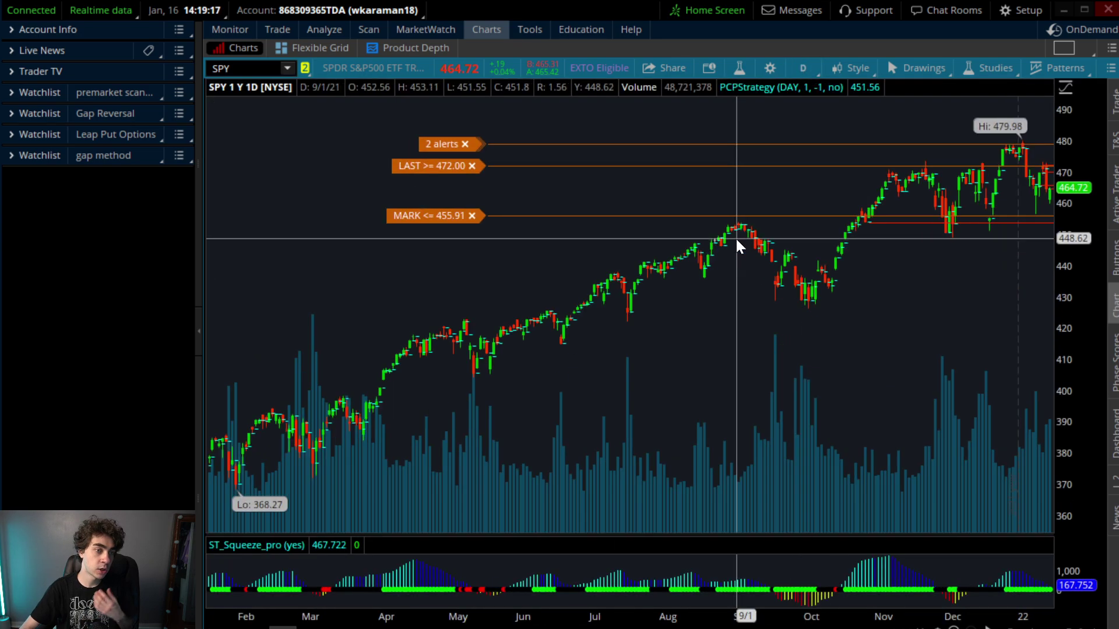
scroll(735, 239, "up", 4)
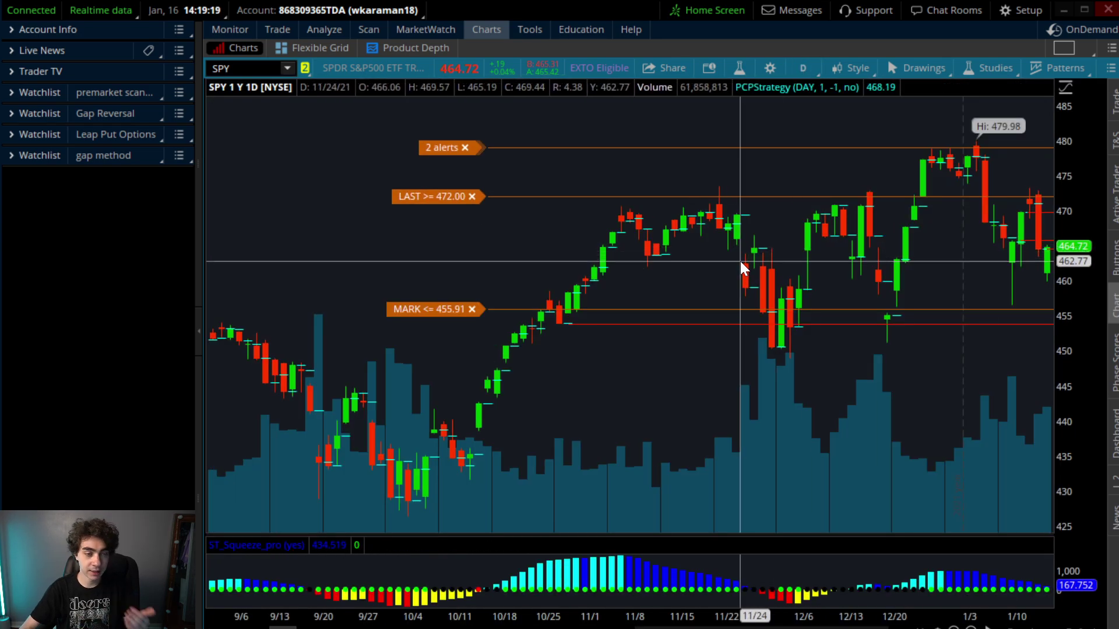
left_click_drag(740, 261, 1074, 250)
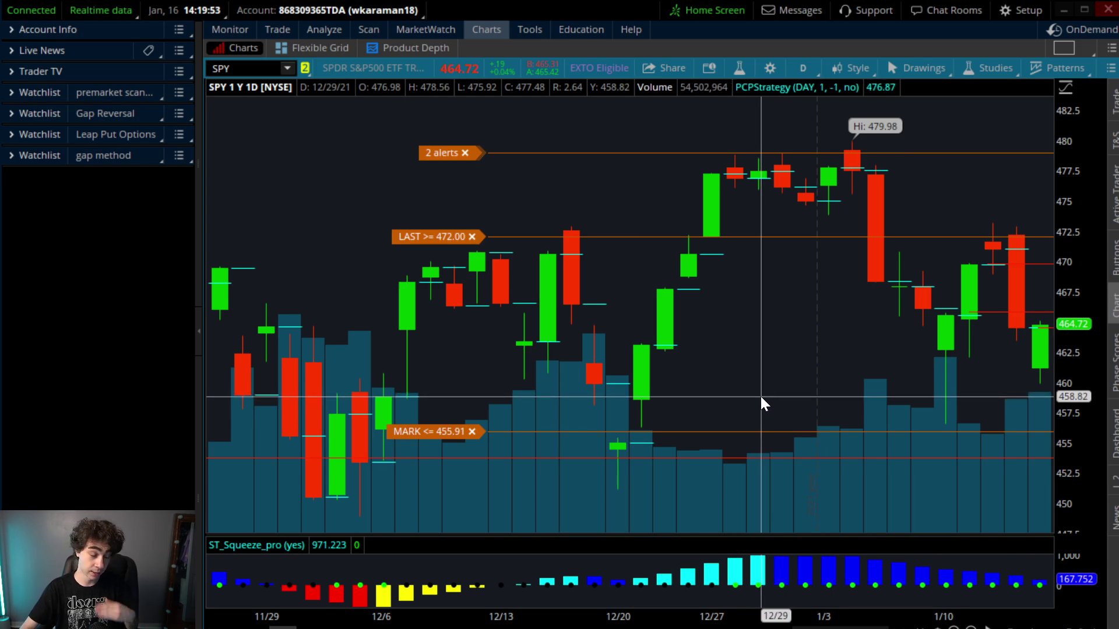
Change the SPY chart to the 1 D : 1m time frame to examine the January 14 session.
left_click(242, 70)
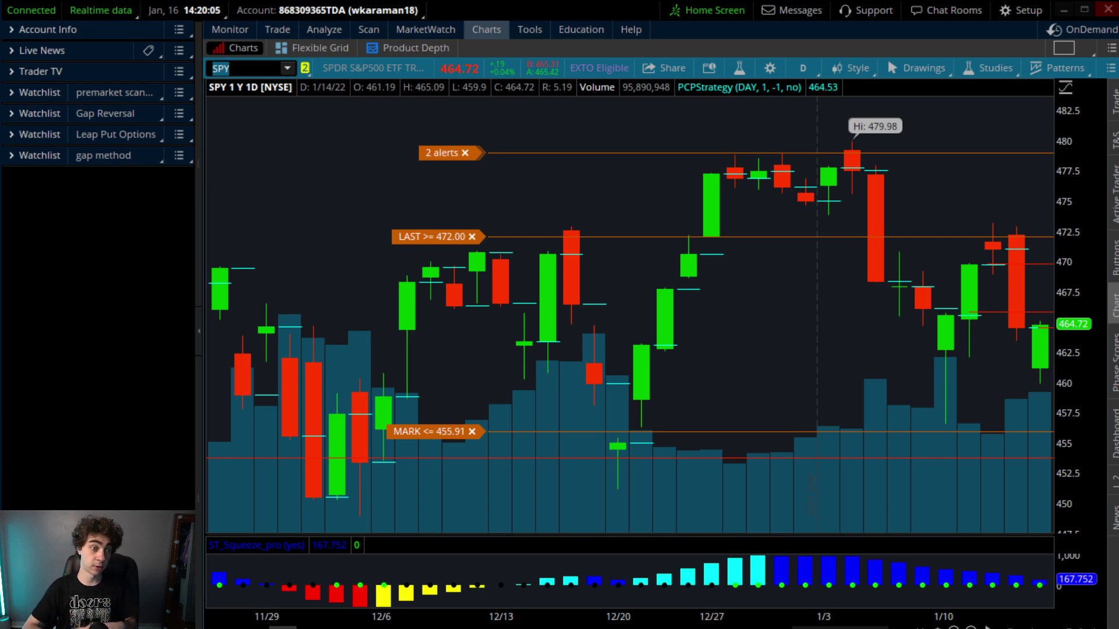
left_click(809, 66)
left_click(764, 146)
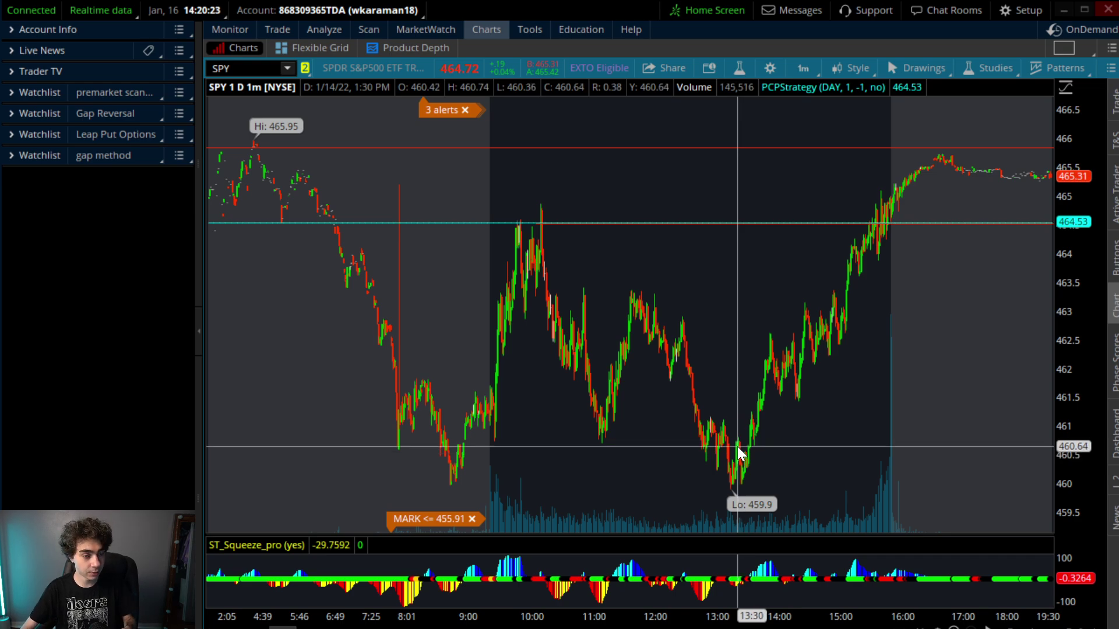
Change the SPY chart to the 5 D : 15m time frame, and on to 10 D : 30m to examine the past two weeks.
left_click(804, 70)
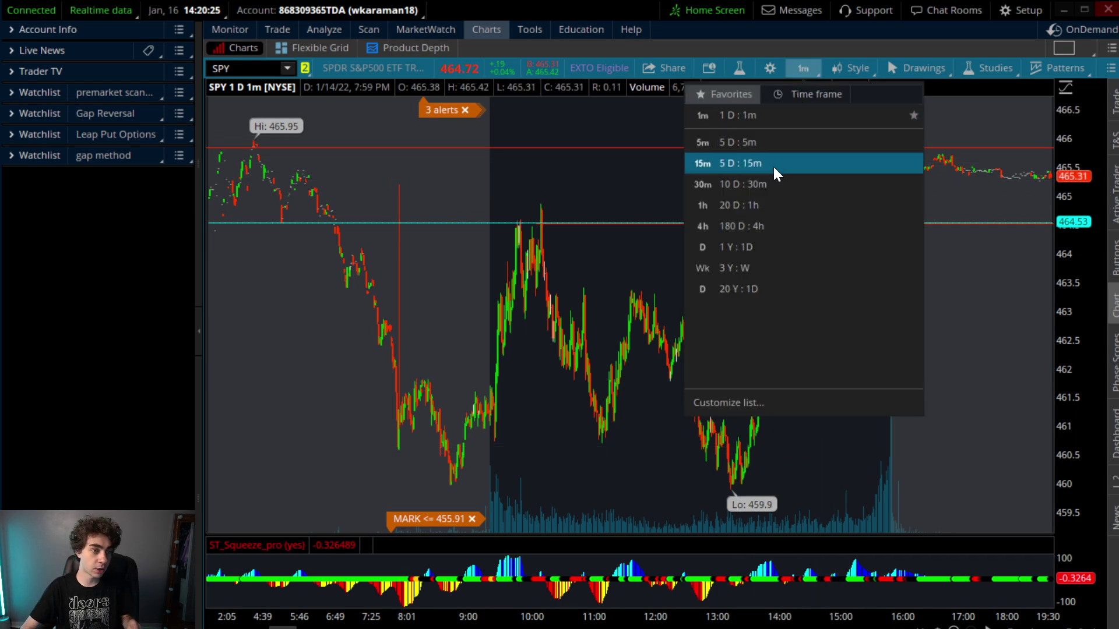
left_click(772, 164)
left_click(810, 71)
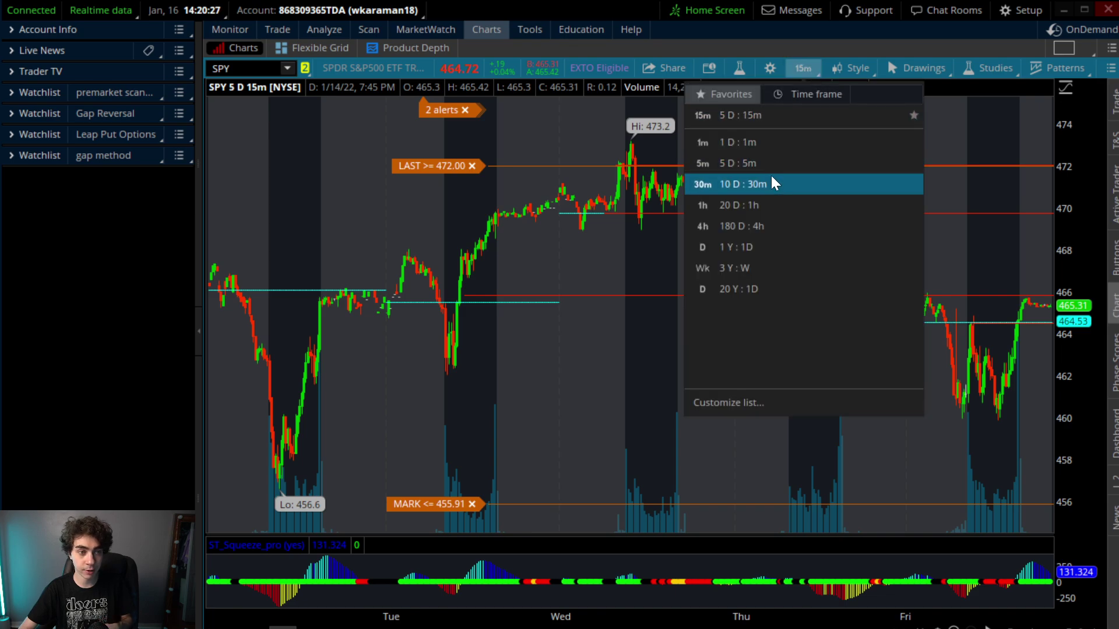
left_click(771, 176)
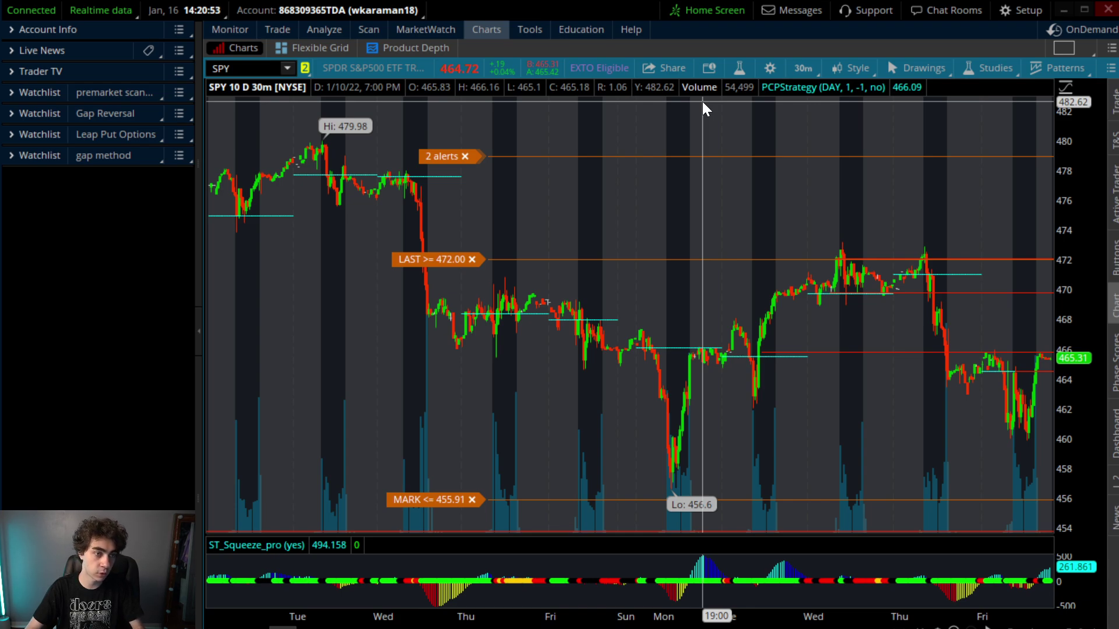
Change the SPY chart to the 1 Y : 1D time frame and enlarge the daily candles from mid-September to mid-January.
left_click(814, 68)
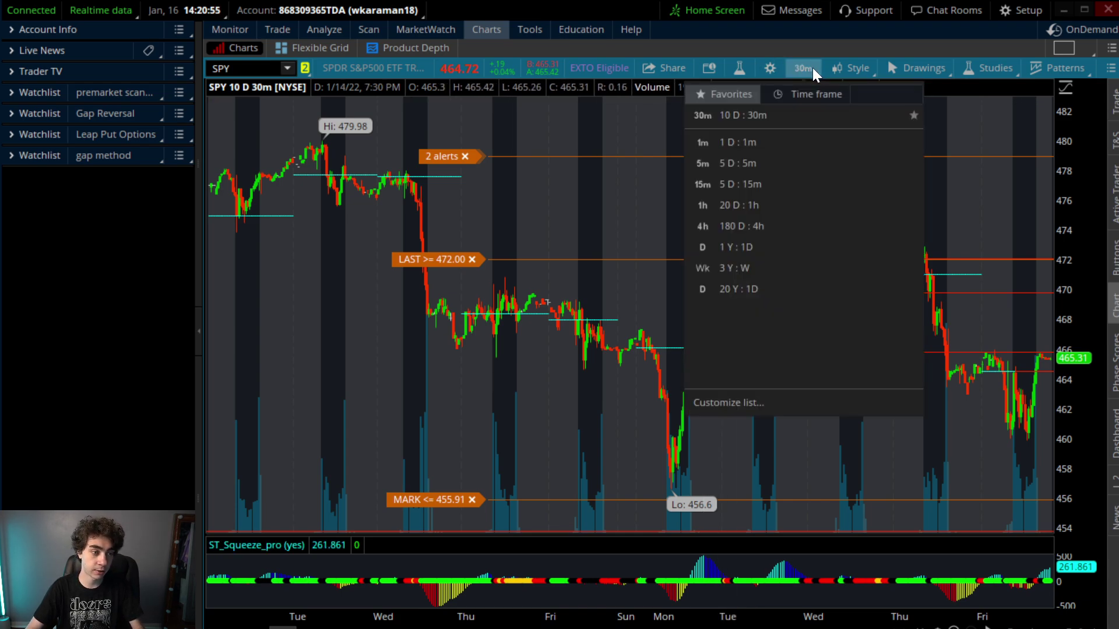
left_click(804, 76)
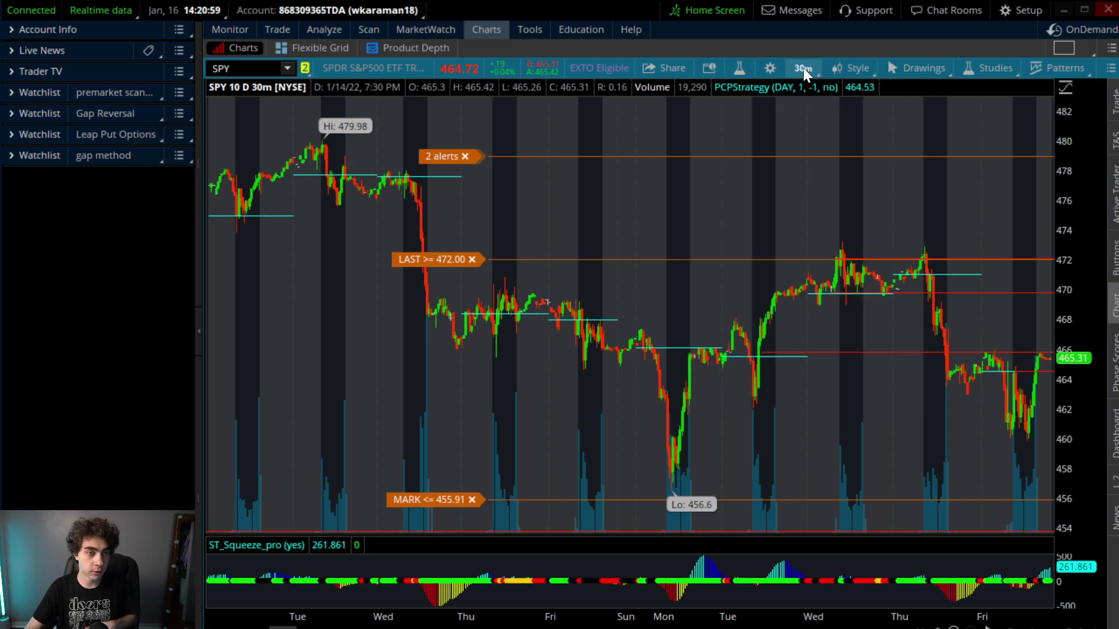
left_click(803, 67)
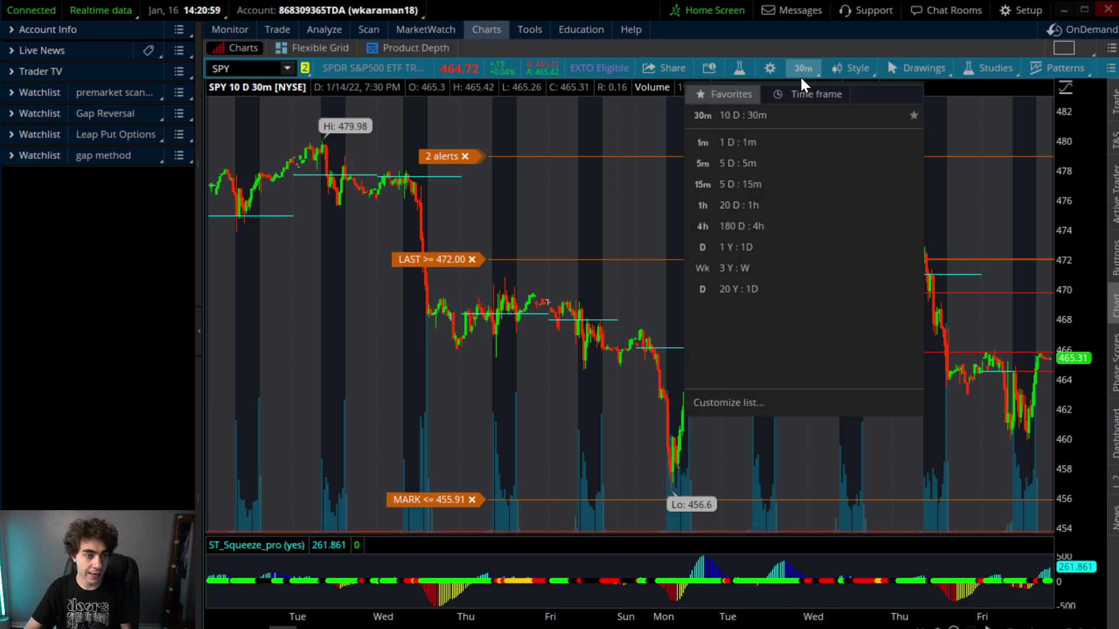
left_click(748, 244)
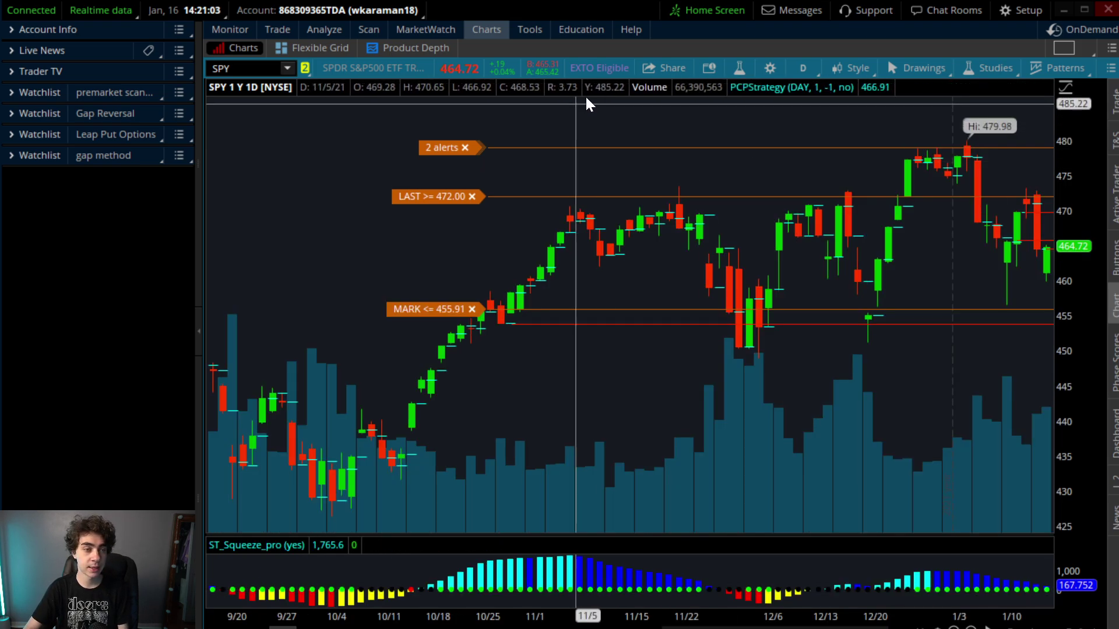
View SPY at 5 D : 5m, and at 1 D : 1m examine the January 14 candles from about 11:05 to 14:10.
left_click(801, 72)
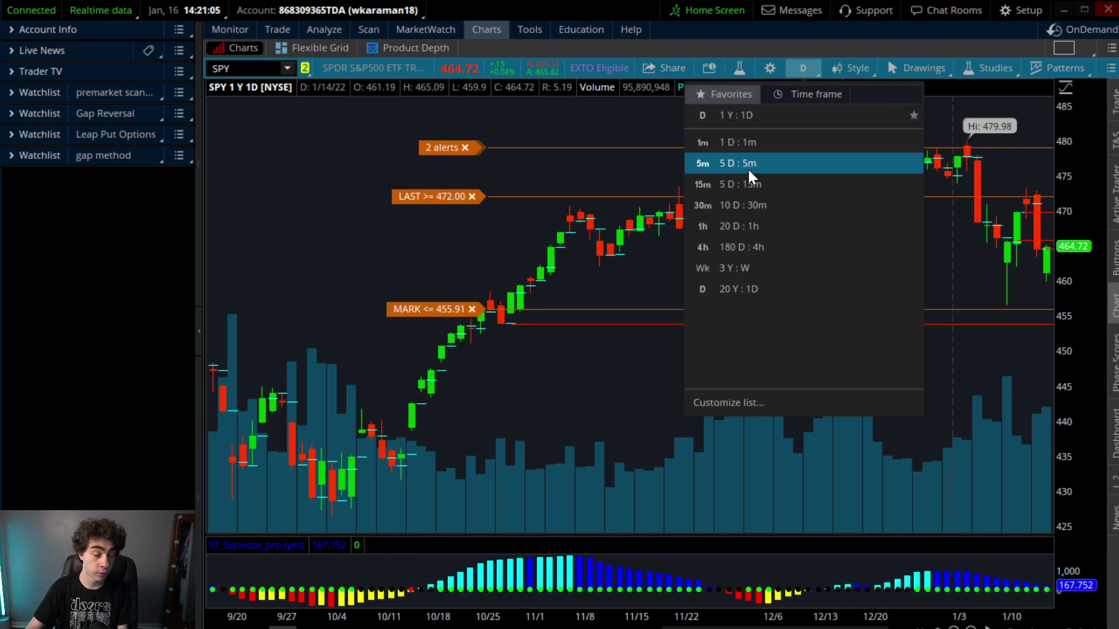
left_click(748, 169)
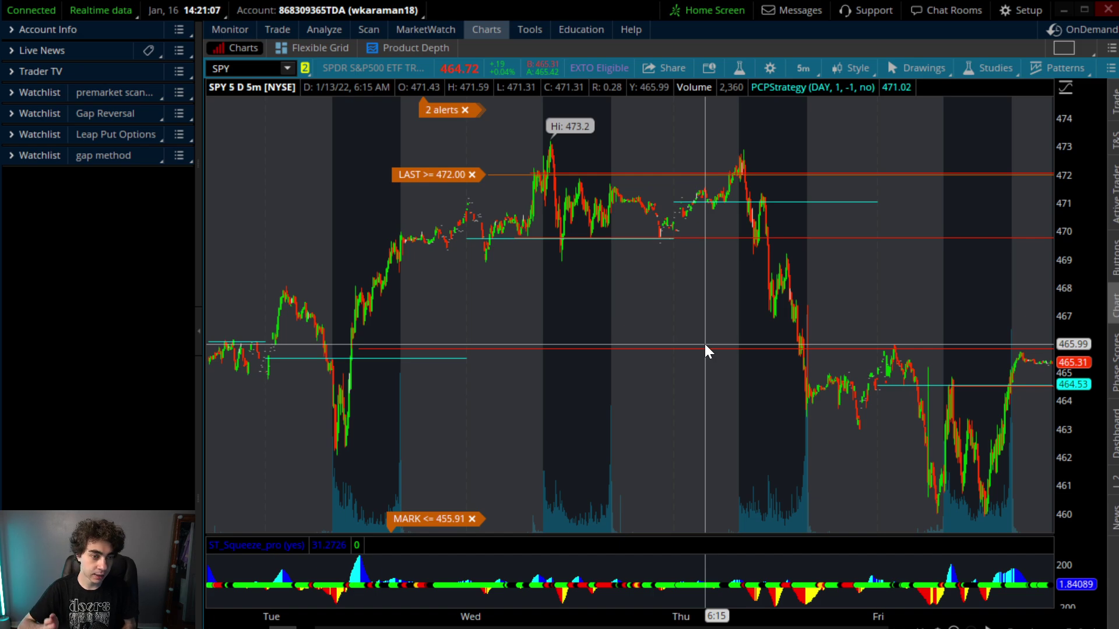
left_click(797, 68)
left_click(764, 148)
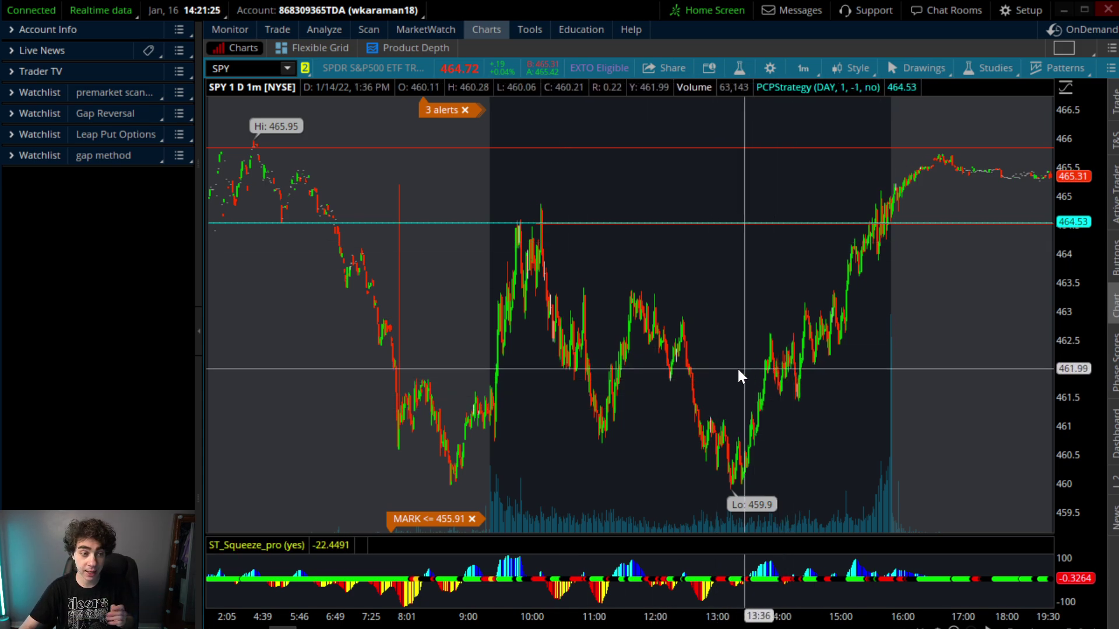
left_click_drag(593, 389, 776, 366)
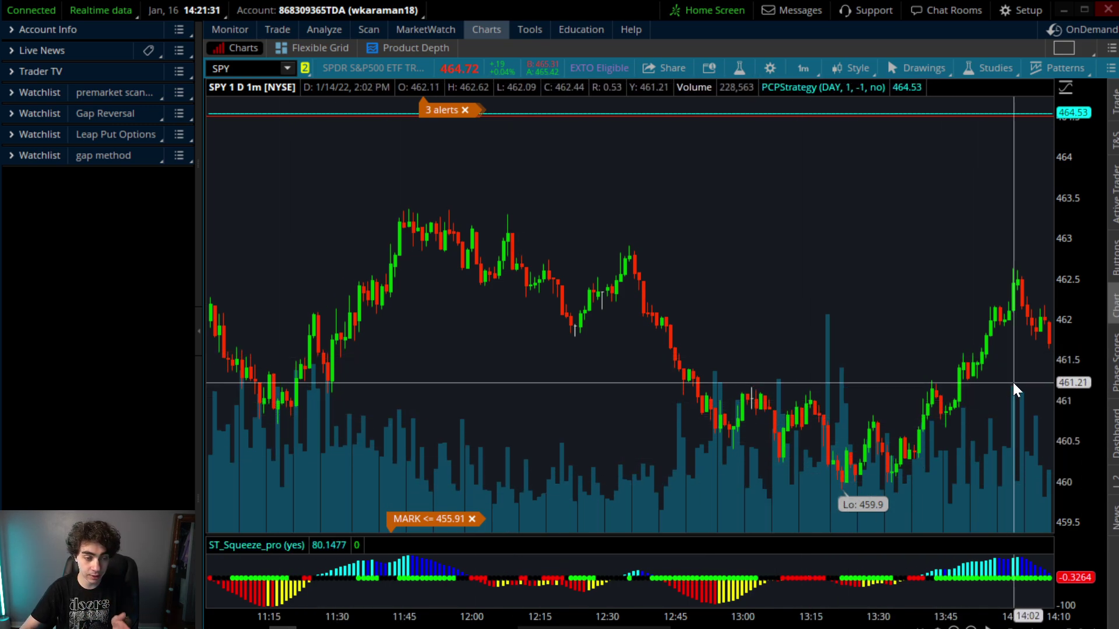
scroll(876, 355, "down", 5)
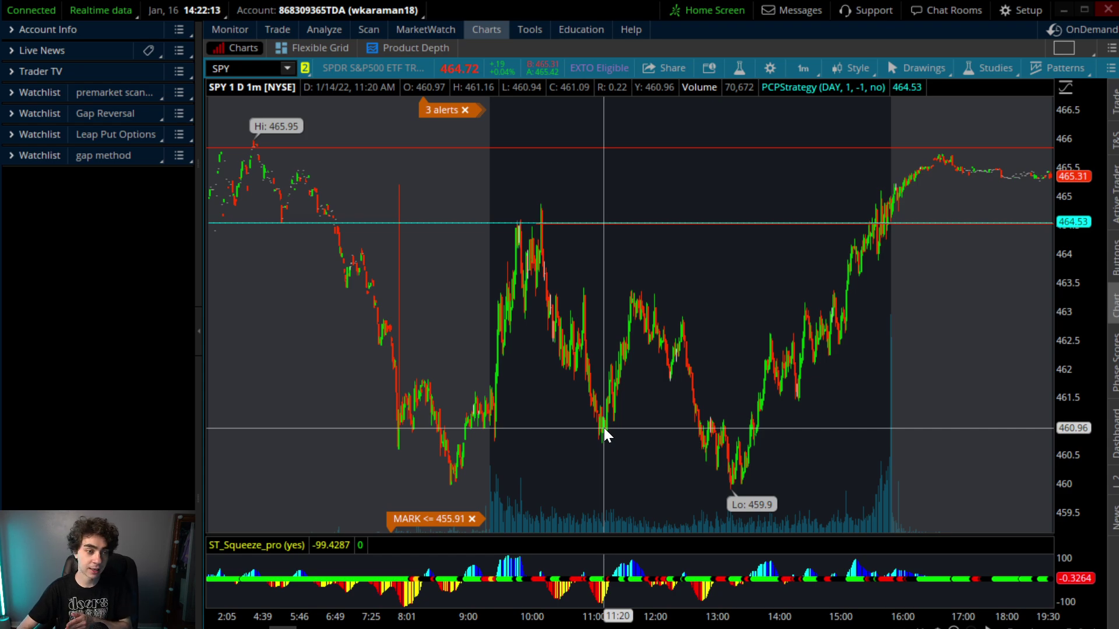
Return the SPY chart to 1 Y : 1D and enlarge the daily candles from late August to mid-January.
left_click(799, 72)
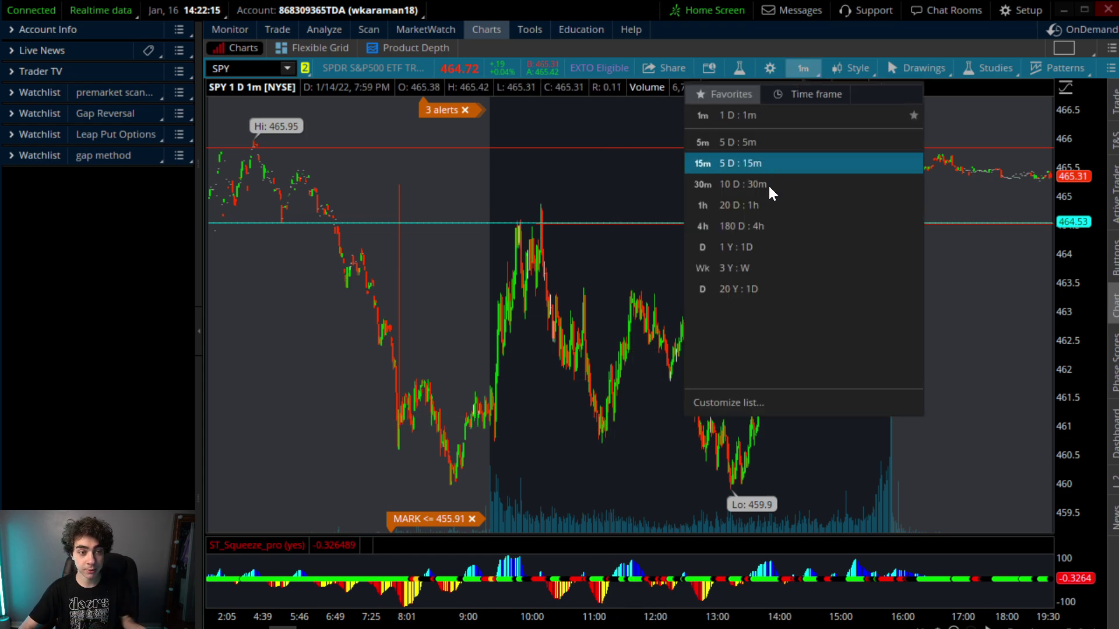
left_click(752, 244)
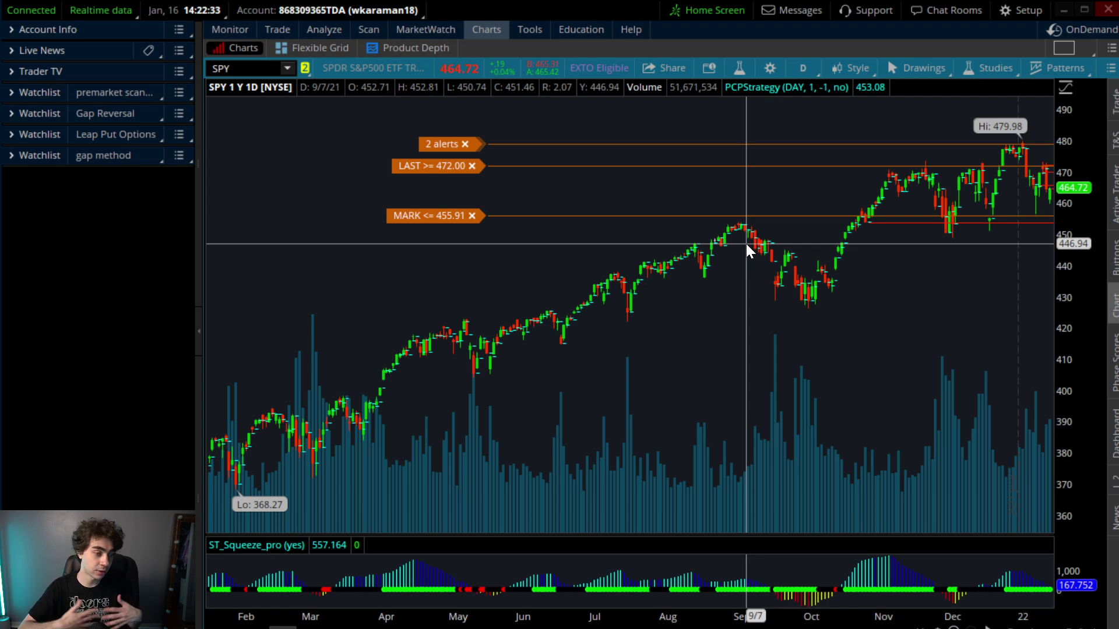
left_click_drag(736, 243, 780, 282)
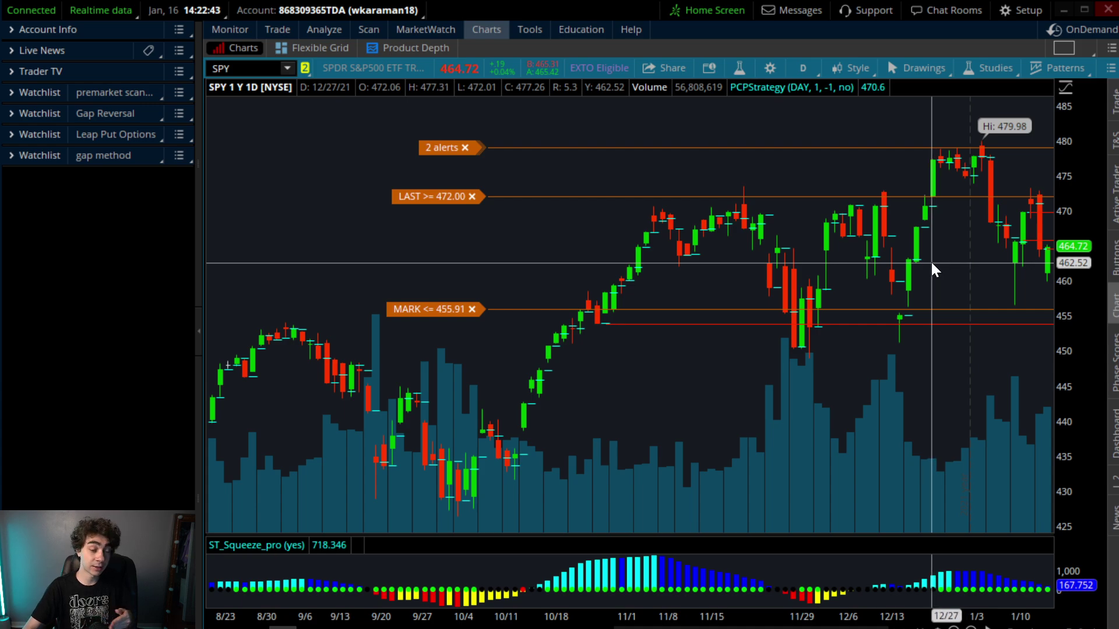
Change the SPY chart to the 5 D : 5m time frame and enlarge the candles from Thursday evening through Friday.
left_click(802, 69)
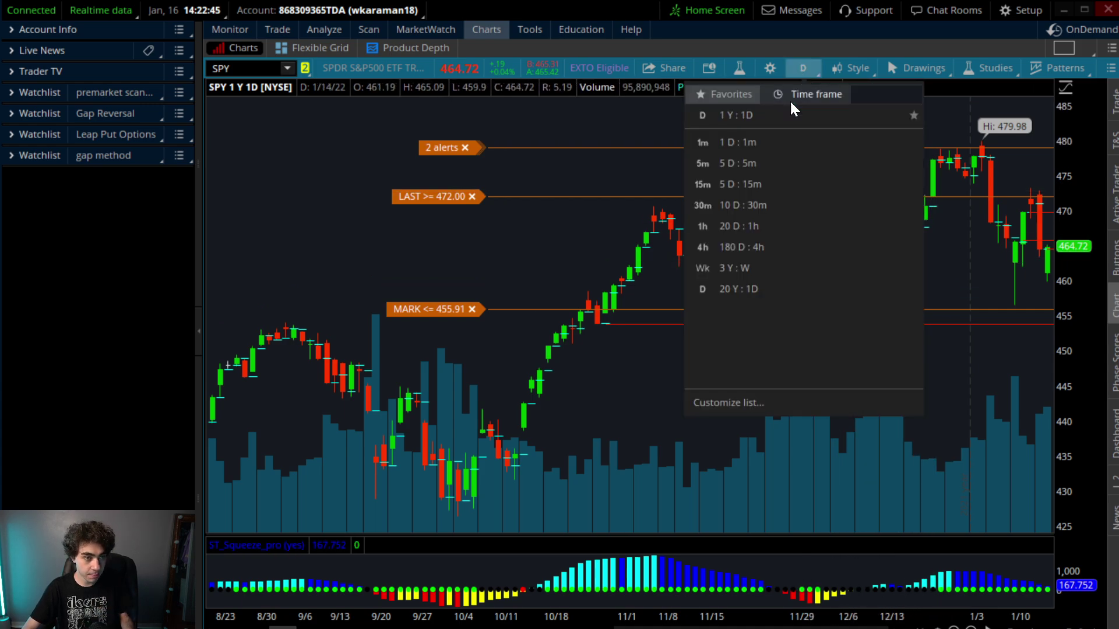
left_click(755, 165)
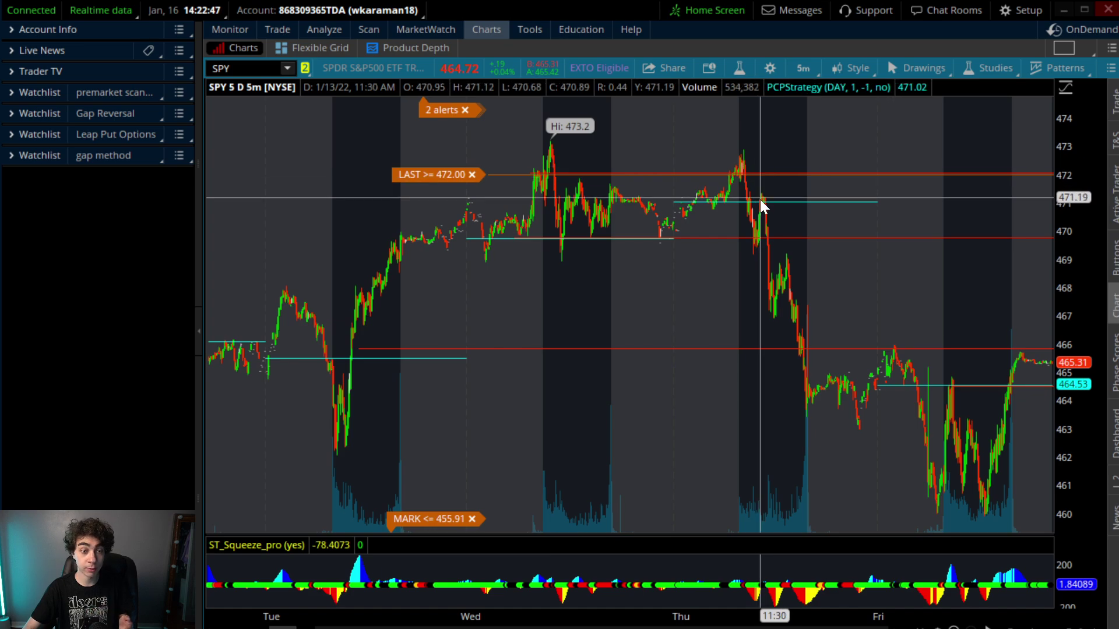
left_click_drag(819, 253, 1048, 280)
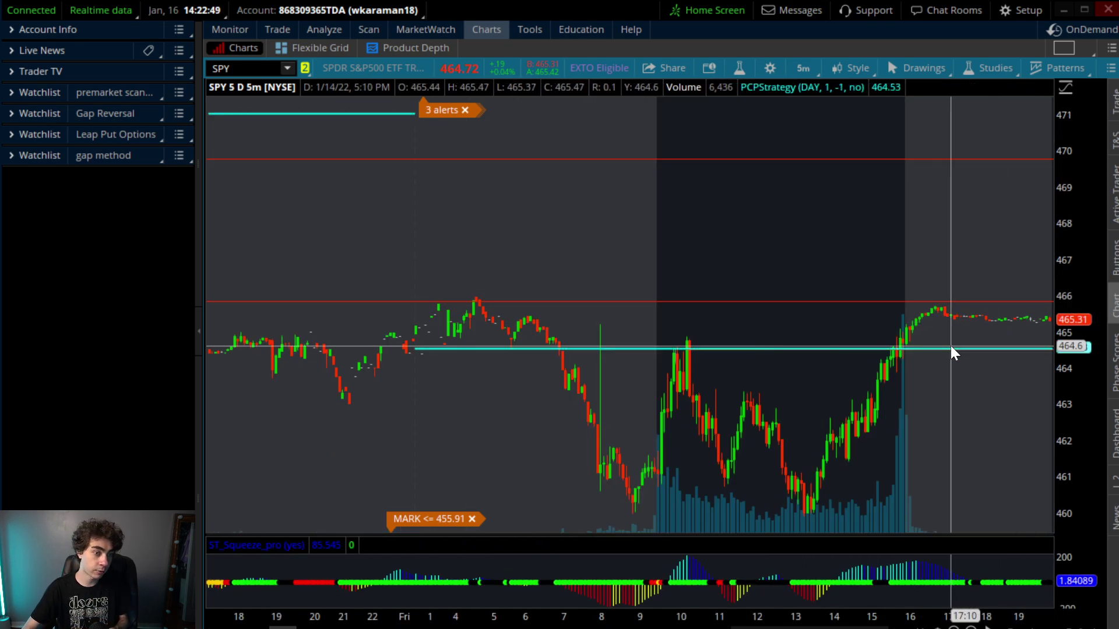